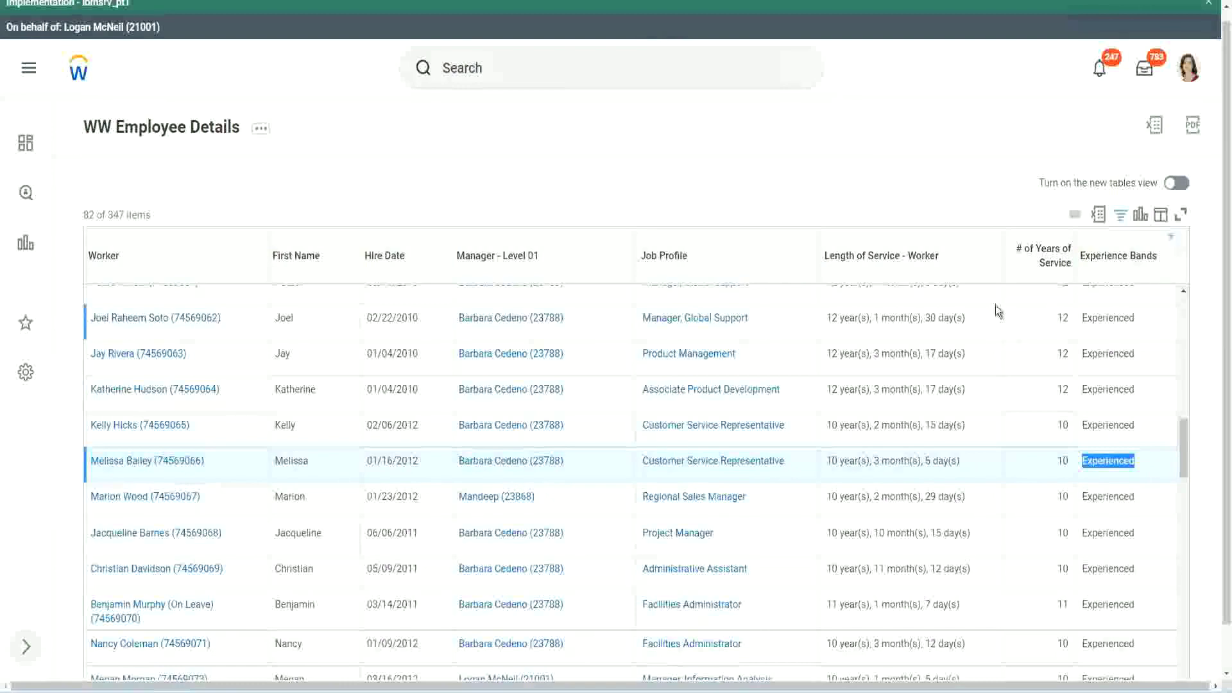
# - Compare the 12-year and 10-year-11-month workers' service lengths with their experience bands
pyautogui.doubleClick(1102, 317)
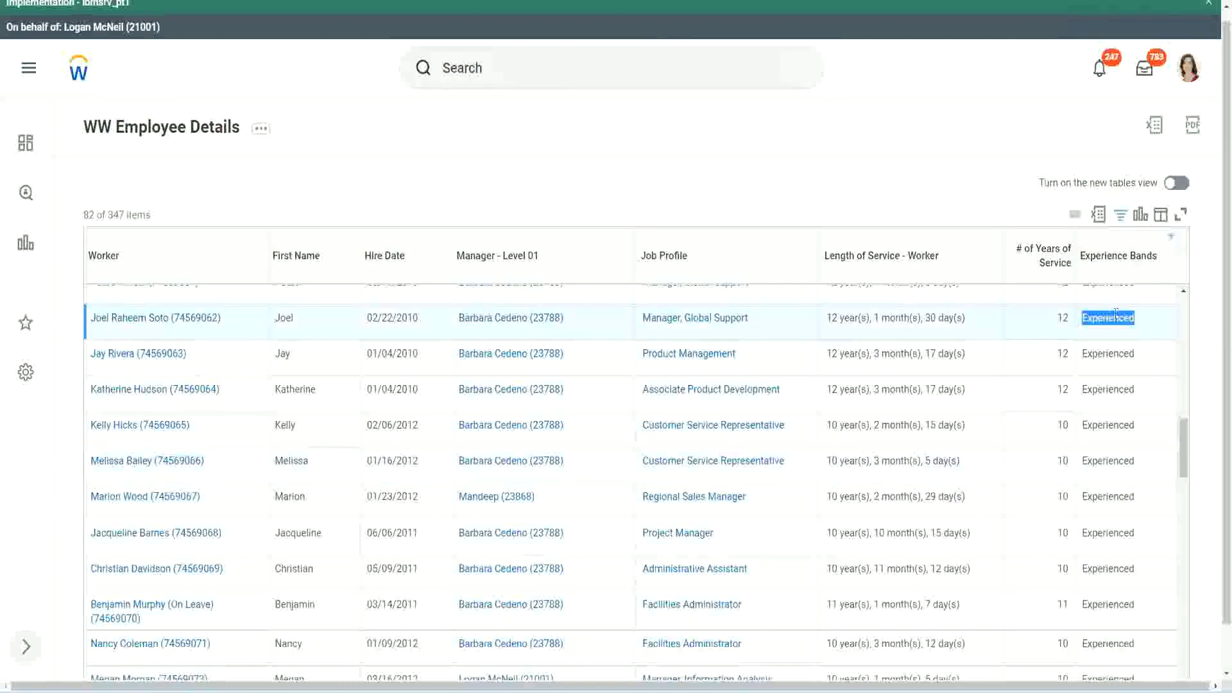
pyautogui.click(1075, 308)
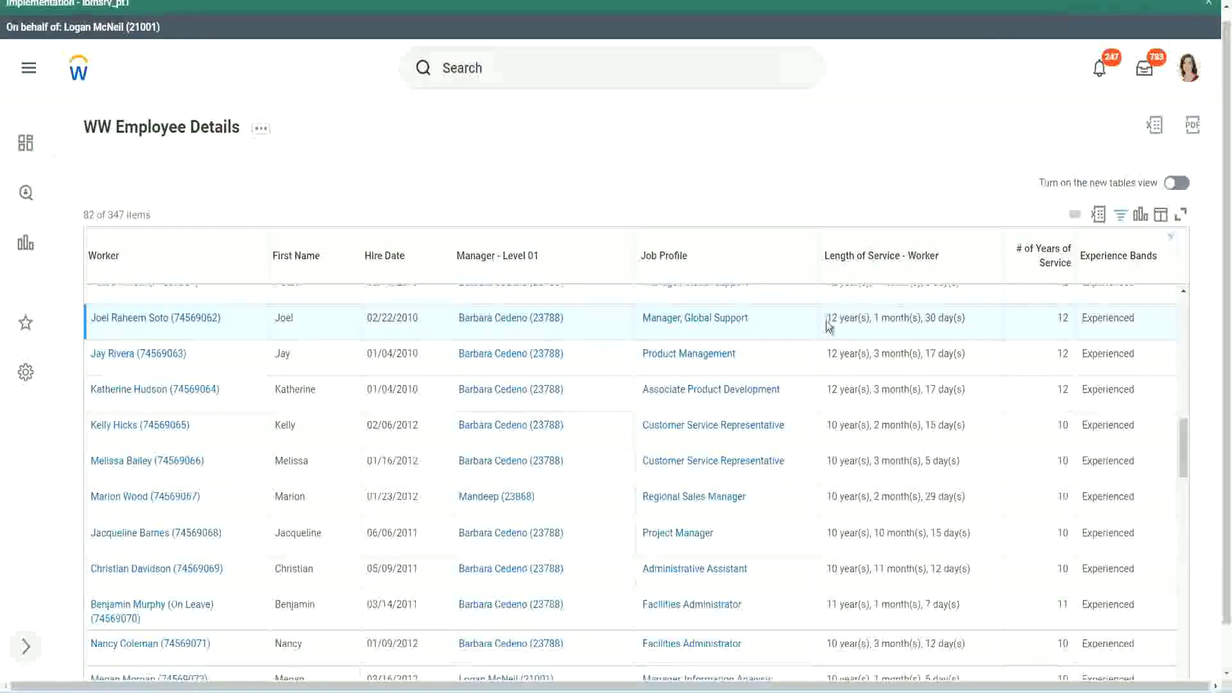
pyautogui.moveTo(827, 319); pyautogui.dragTo(833, 319)
pyautogui.click(873, 316)
pyautogui.moveTo(155, 318)
pyautogui.moveTo(827, 318); pyautogui.dragTo(945, 318)
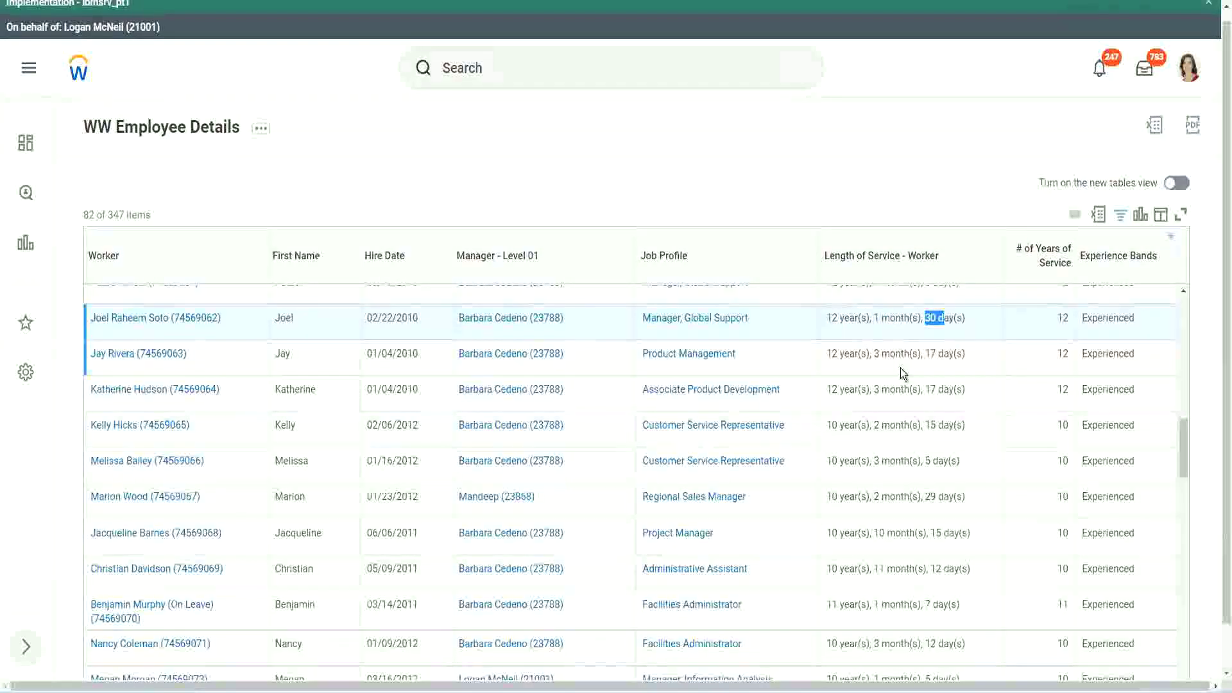
pyautogui.doubleClick(1067, 317)
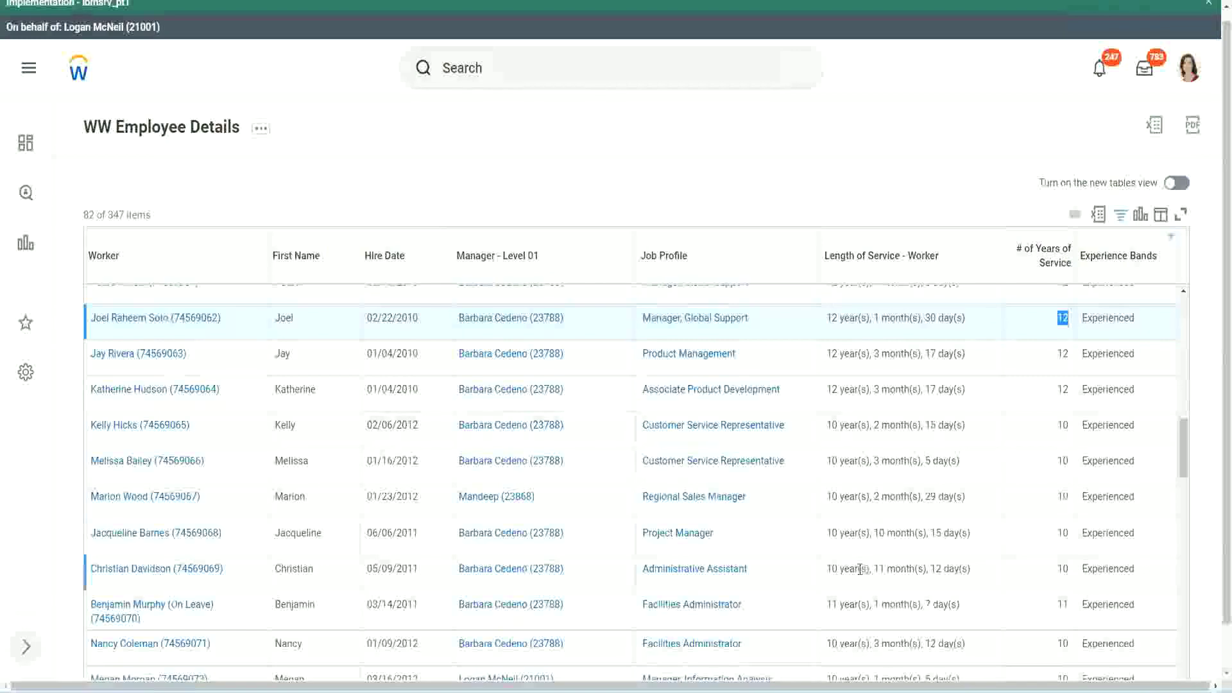
pyautogui.click(844, 570)
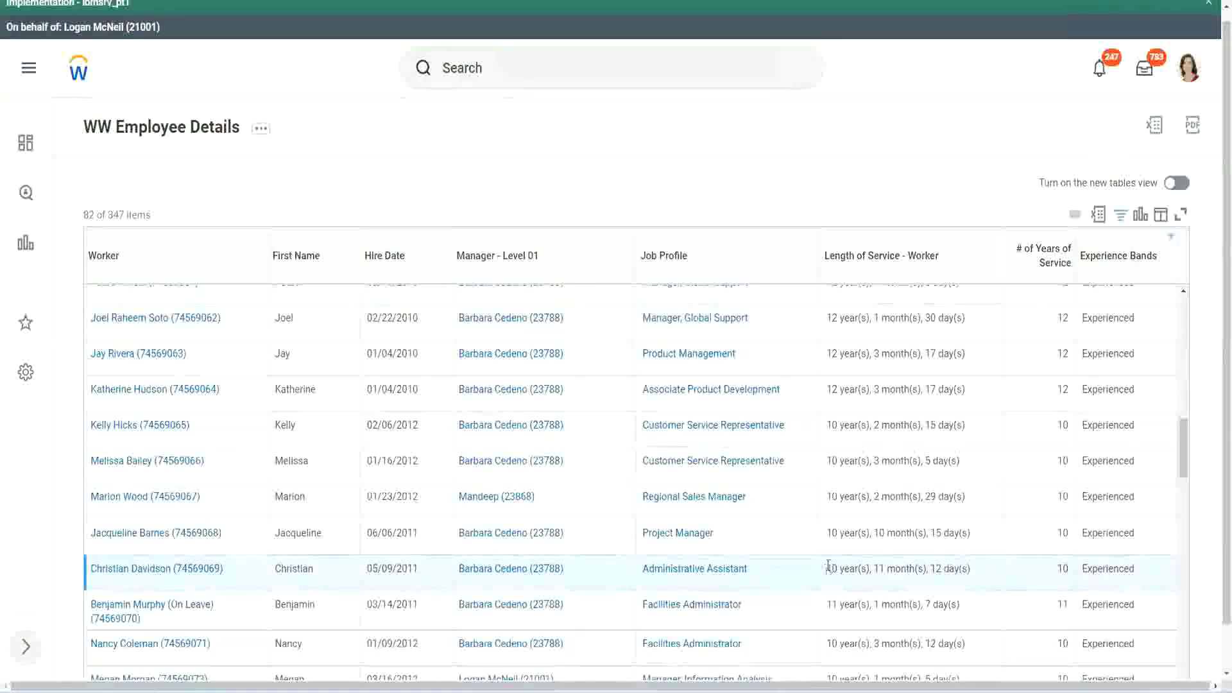
pyautogui.doubleClick(878, 569)
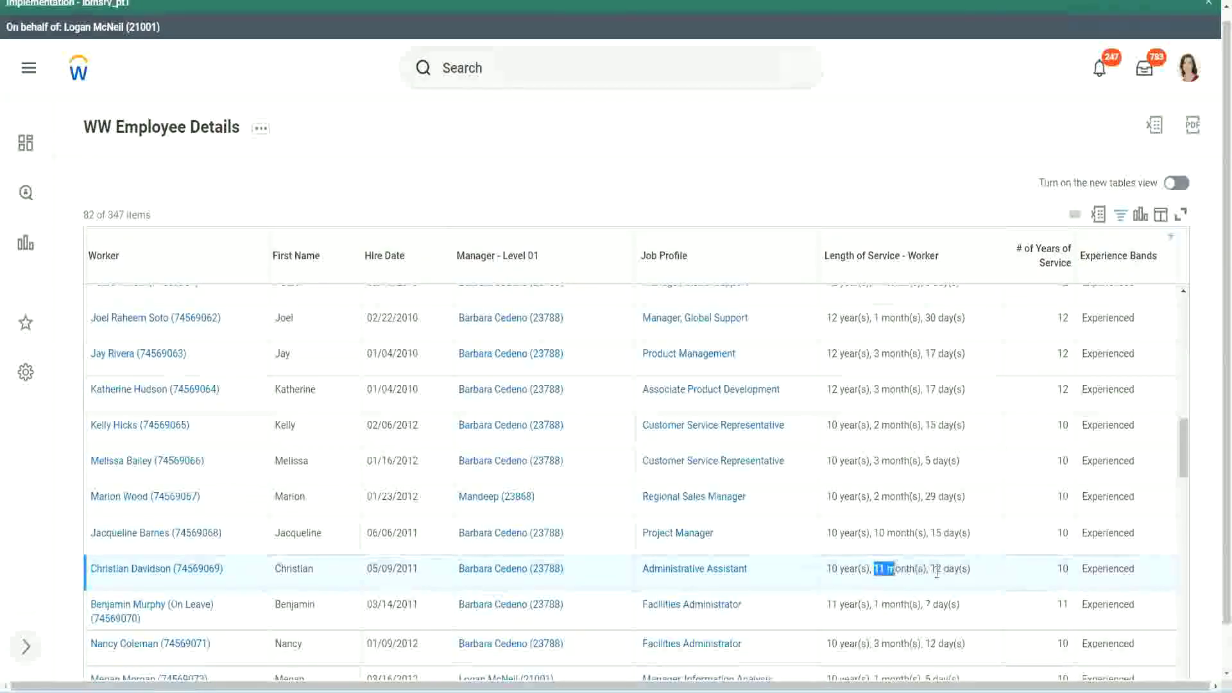
pyautogui.doubleClick(938, 569)
pyautogui.click(956, 569)
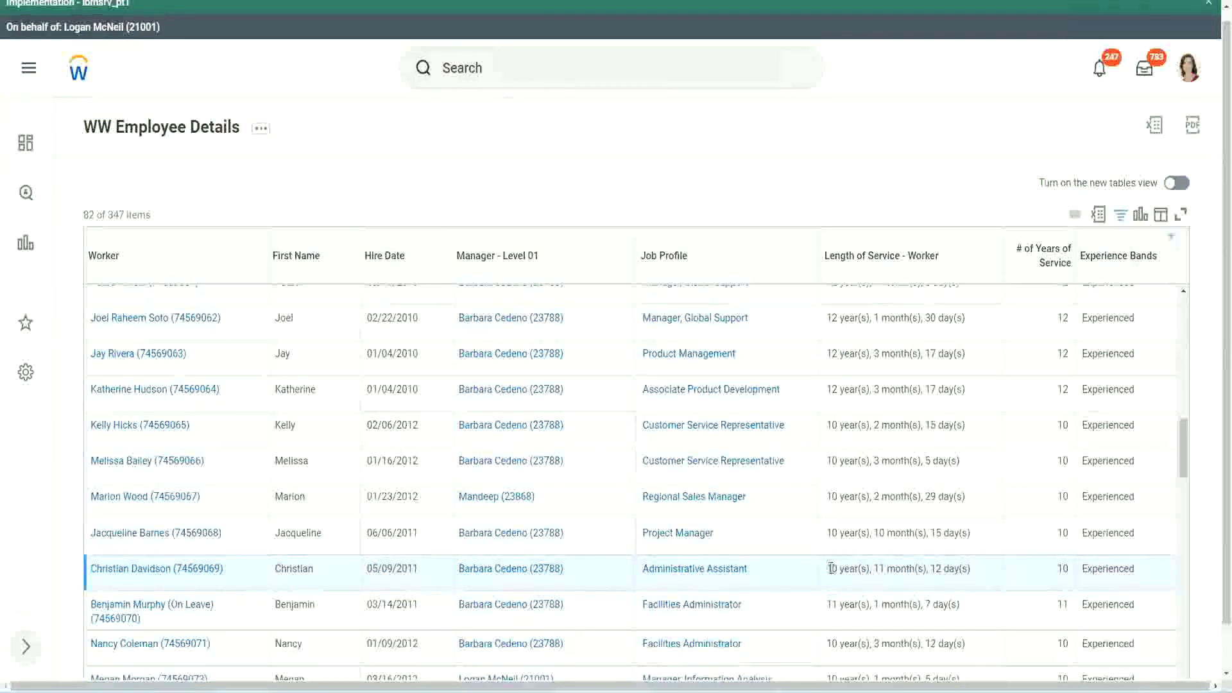
pyautogui.doubleClick(1063, 568)
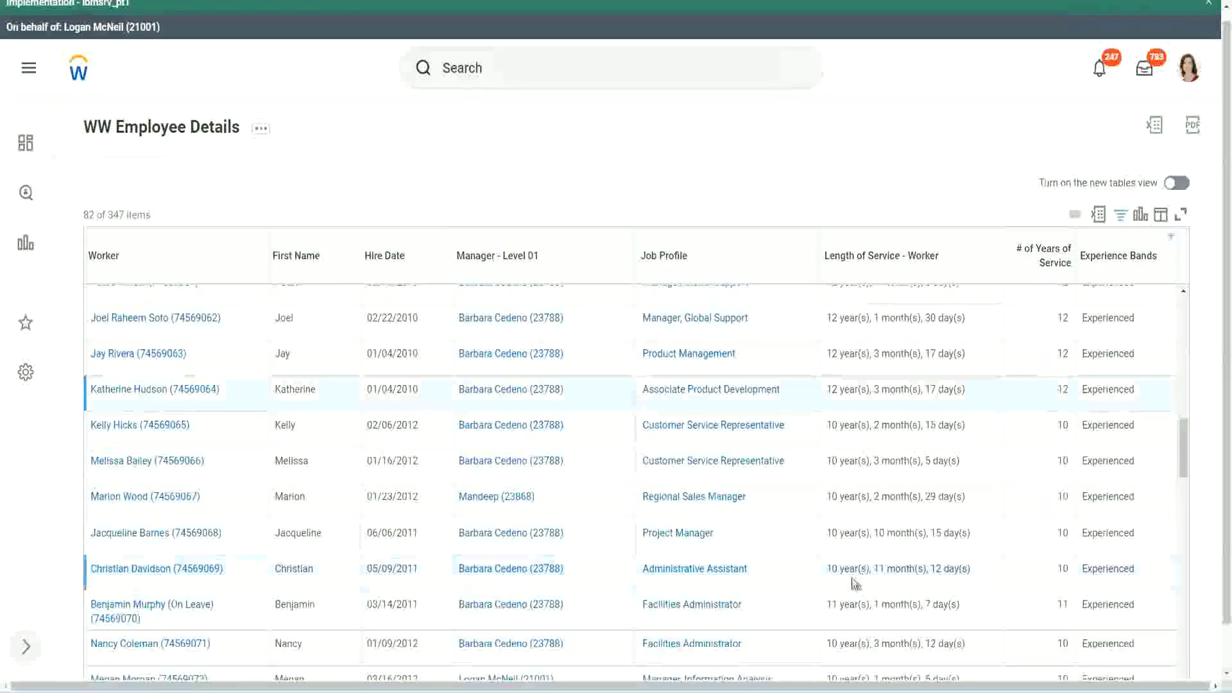
pyautogui.doubleClick(832, 569)
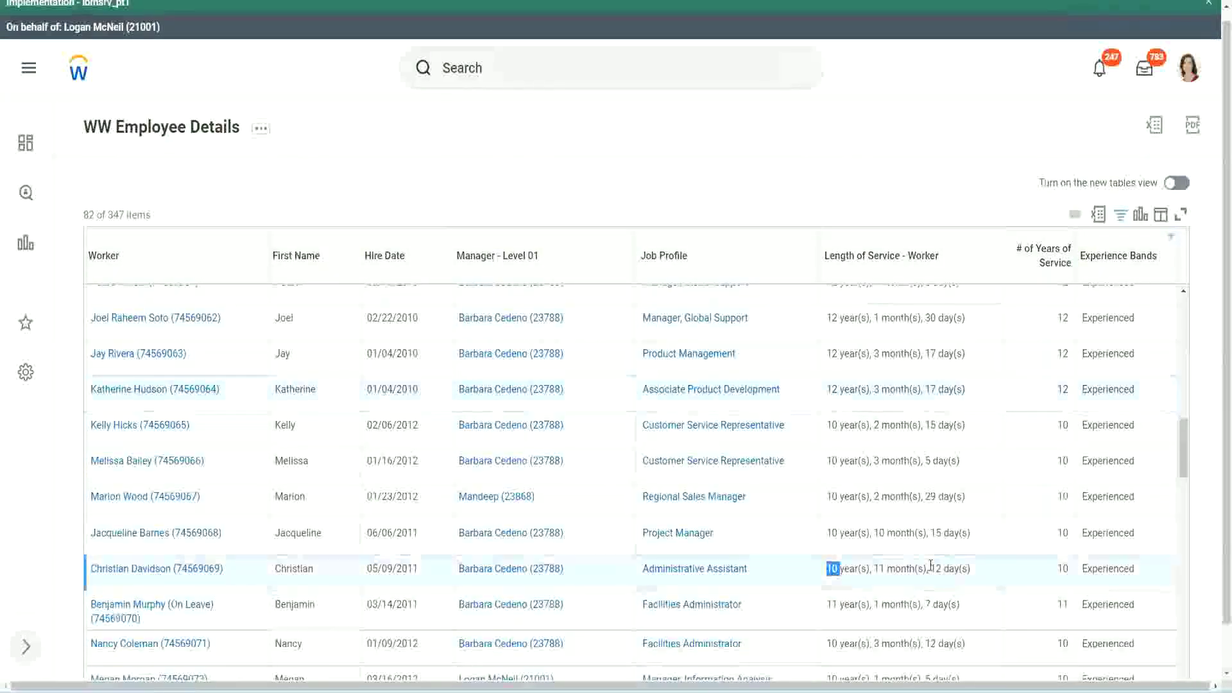
pyautogui.click(931, 565)
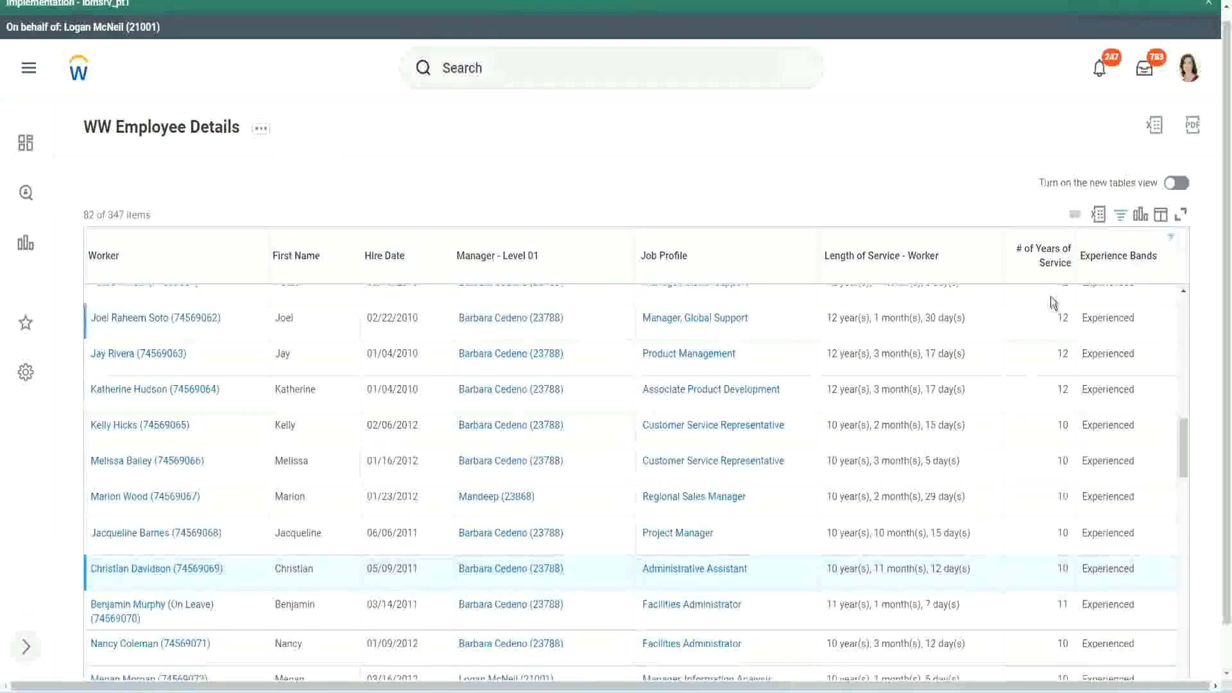
# - Recheck the 12-year-1-month, 10-year-11-month and 10-year-10-month service values
pyautogui.click(1065, 317)
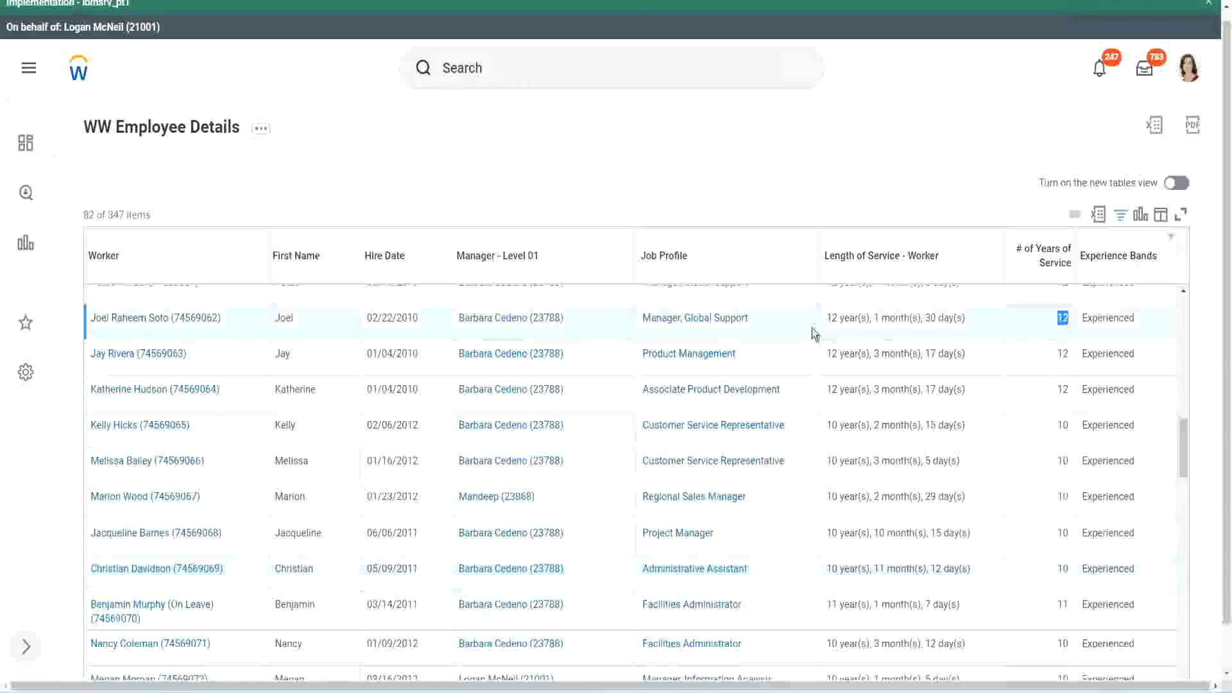
pyautogui.moveTo(827, 318); pyautogui.dragTo(981, 312)
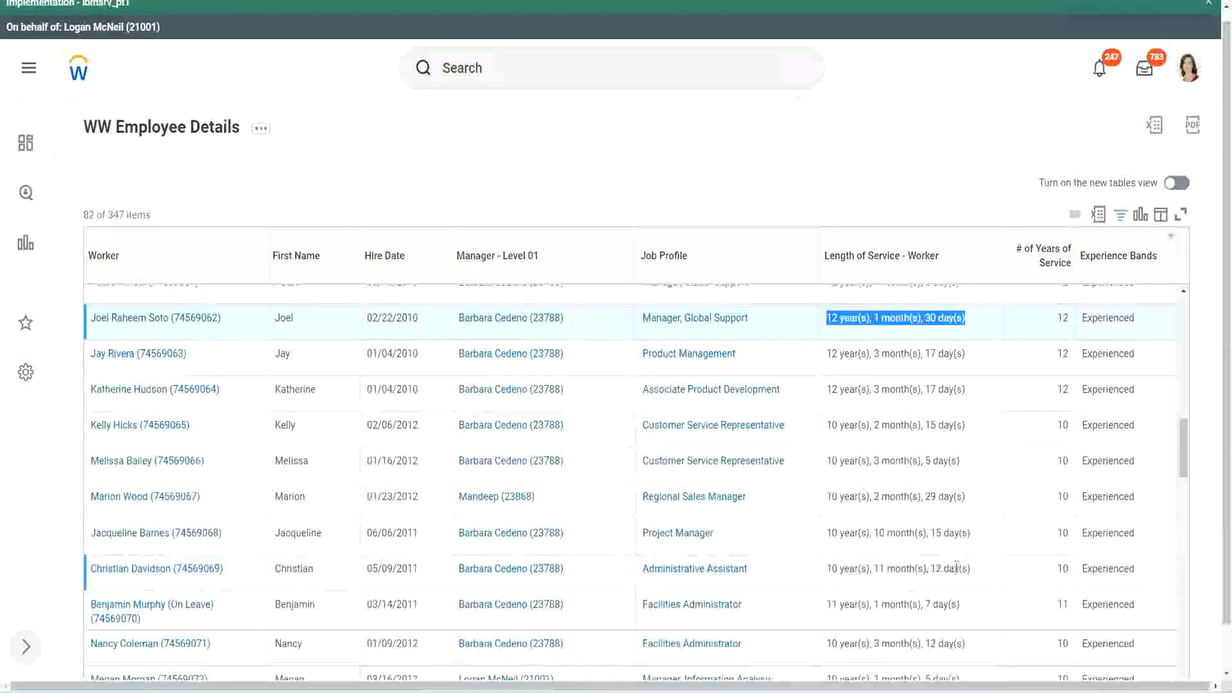
pyautogui.click(989, 569)
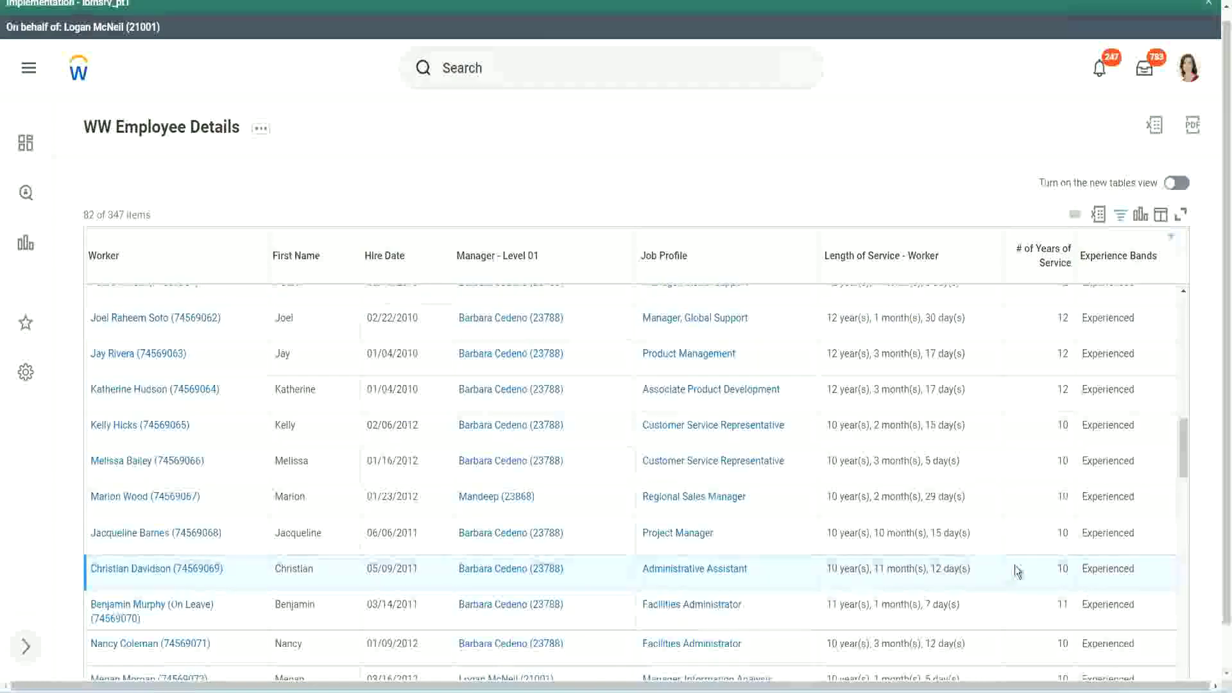
pyautogui.doubleClick(1062, 568)
pyautogui.click(1018, 572)
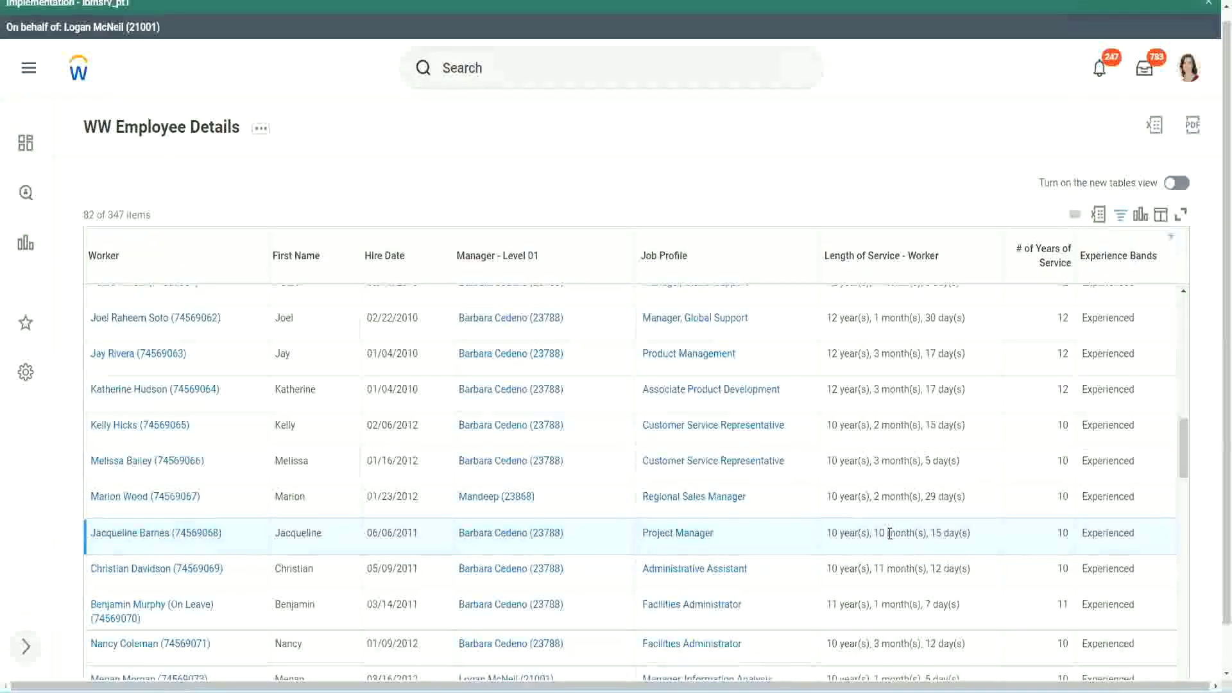
pyautogui.doubleClick(880, 533)
pyautogui.moveTo(921, 534); pyautogui.dragTo(904, 535)
pyautogui.click(904, 535)
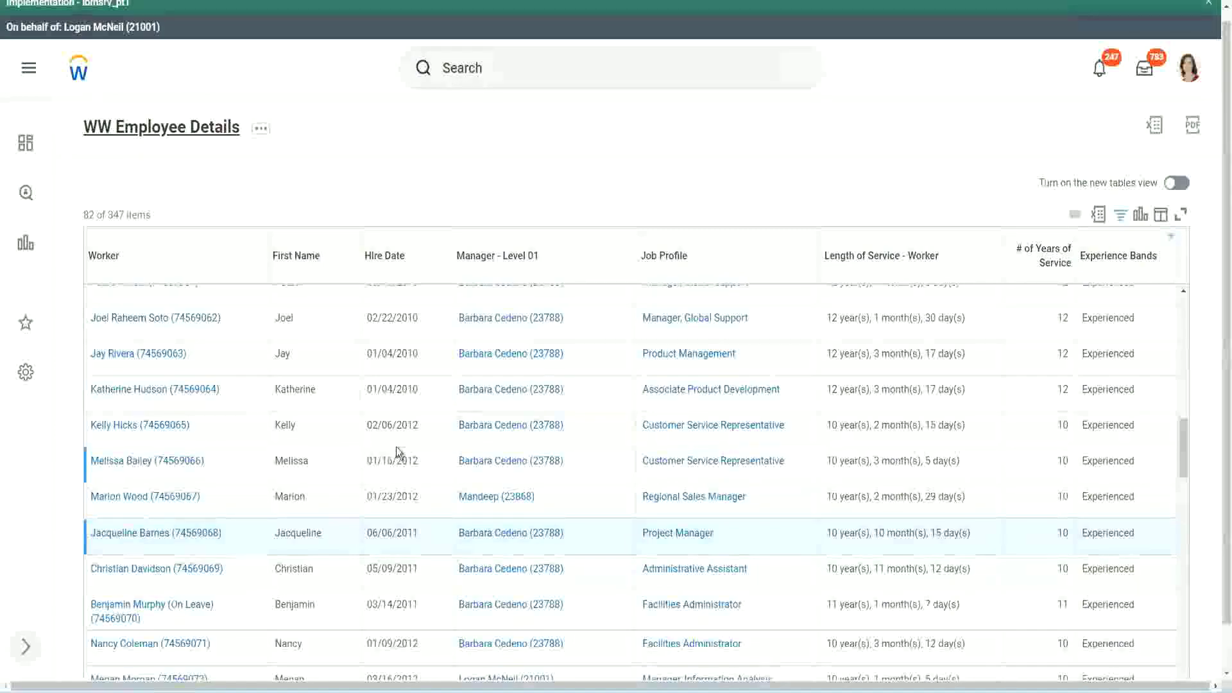
# - Dismiss the implementation tenant notice and review the field's Condition column
pyautogui.scroll(-4, 402, 488)
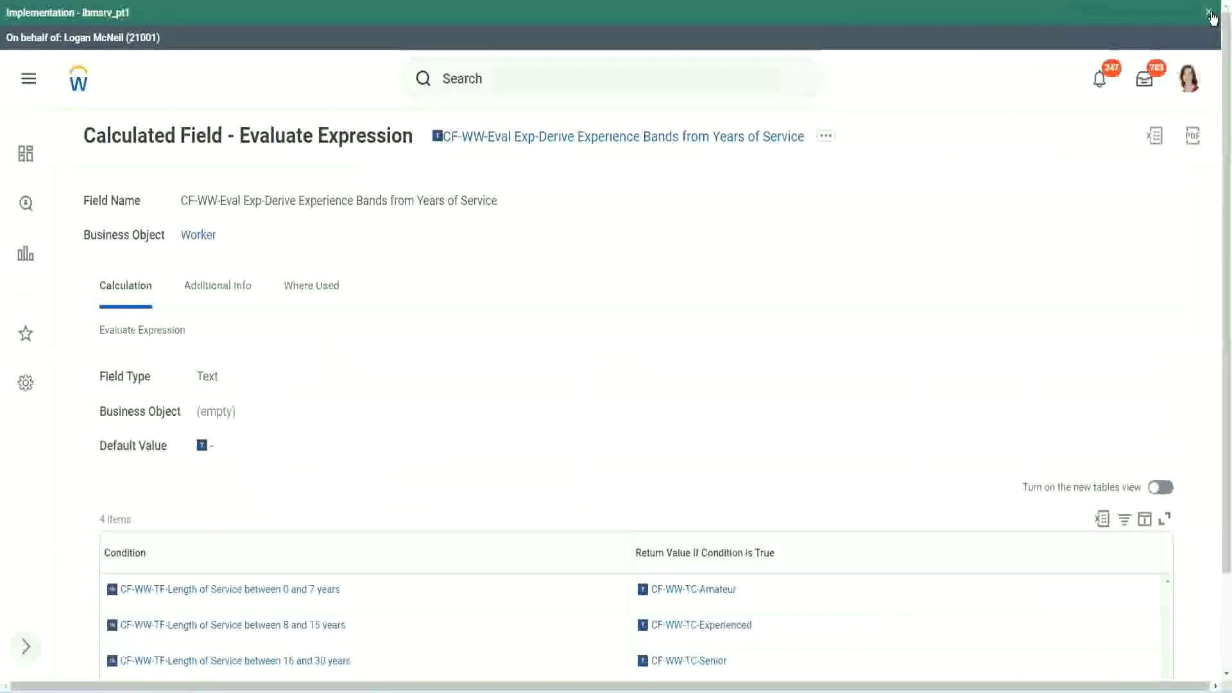
pyautogui.click(1210, 13)
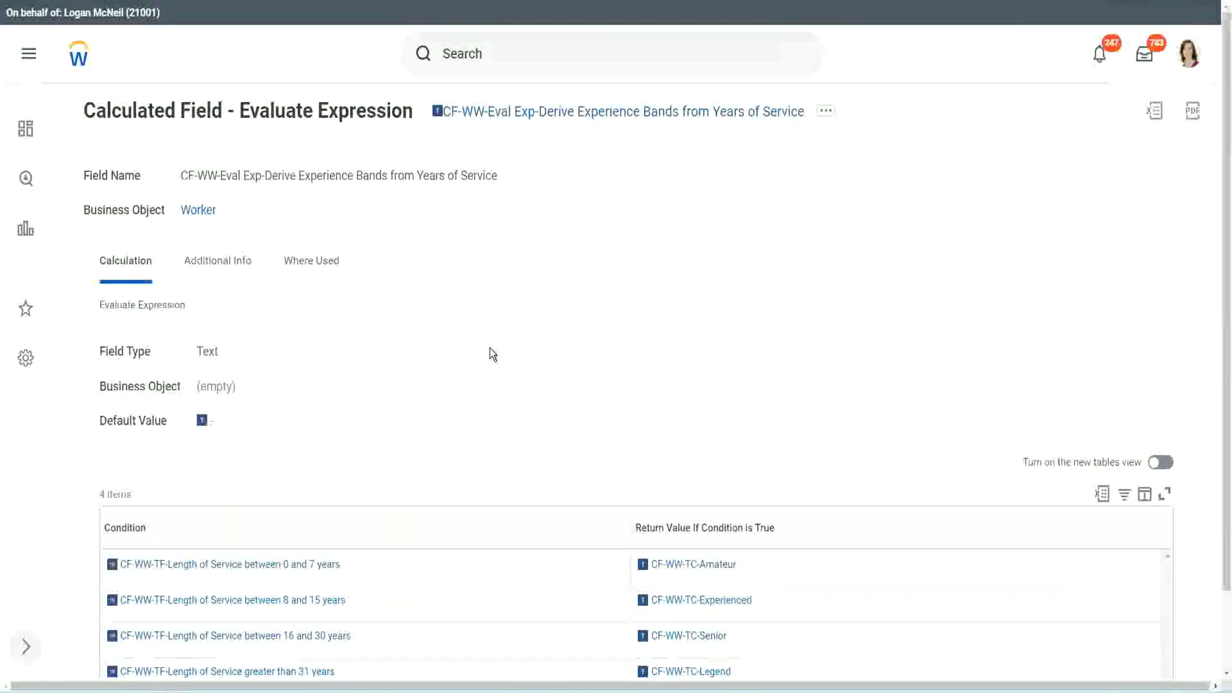
pyautogui.scroll(-2, 514, 342)
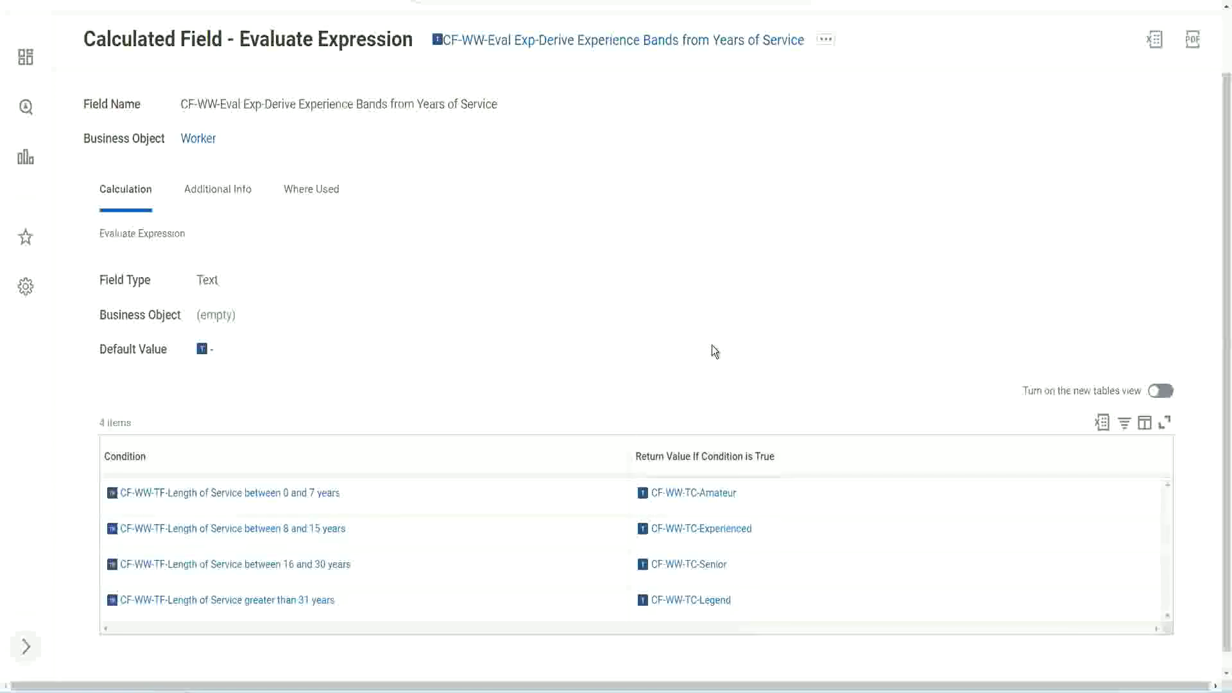
pyautogui.click(558, 453)
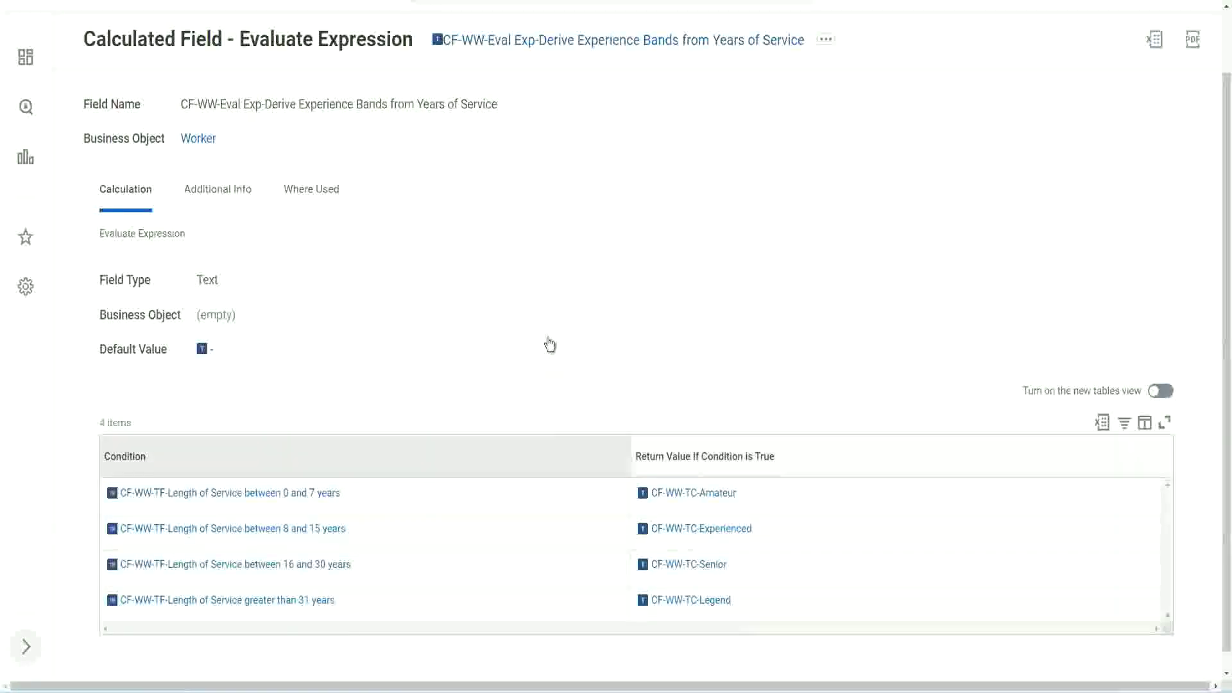
pyautogui.click(554, 302)
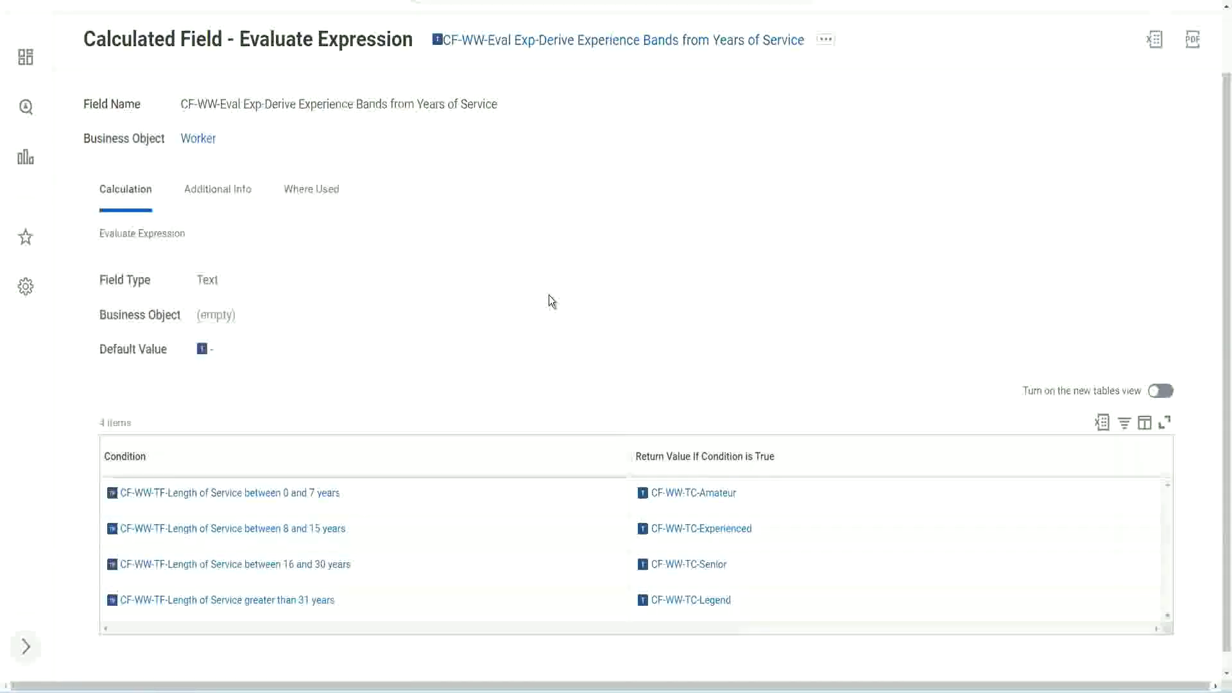
# - Copy the experience bands calculated field's name as text
pyautogui.rightClick(543, 46)
pyautogui.click(566, 115)
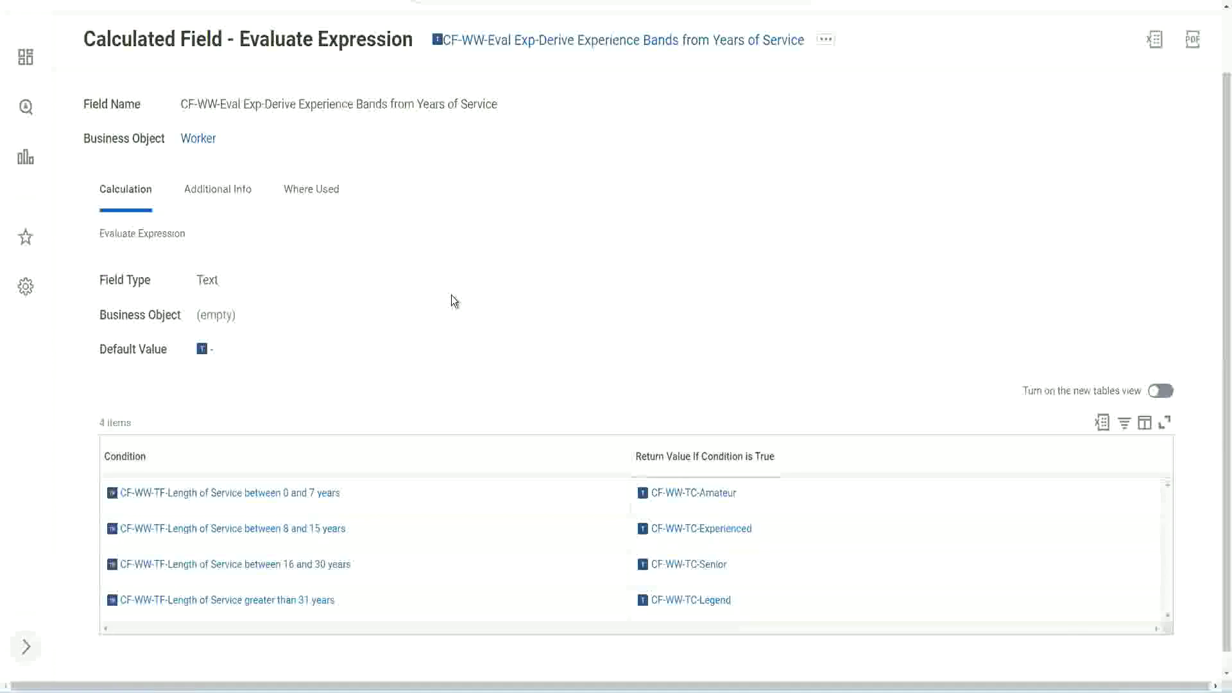
pyautogui.scroll(2, 462, 264)
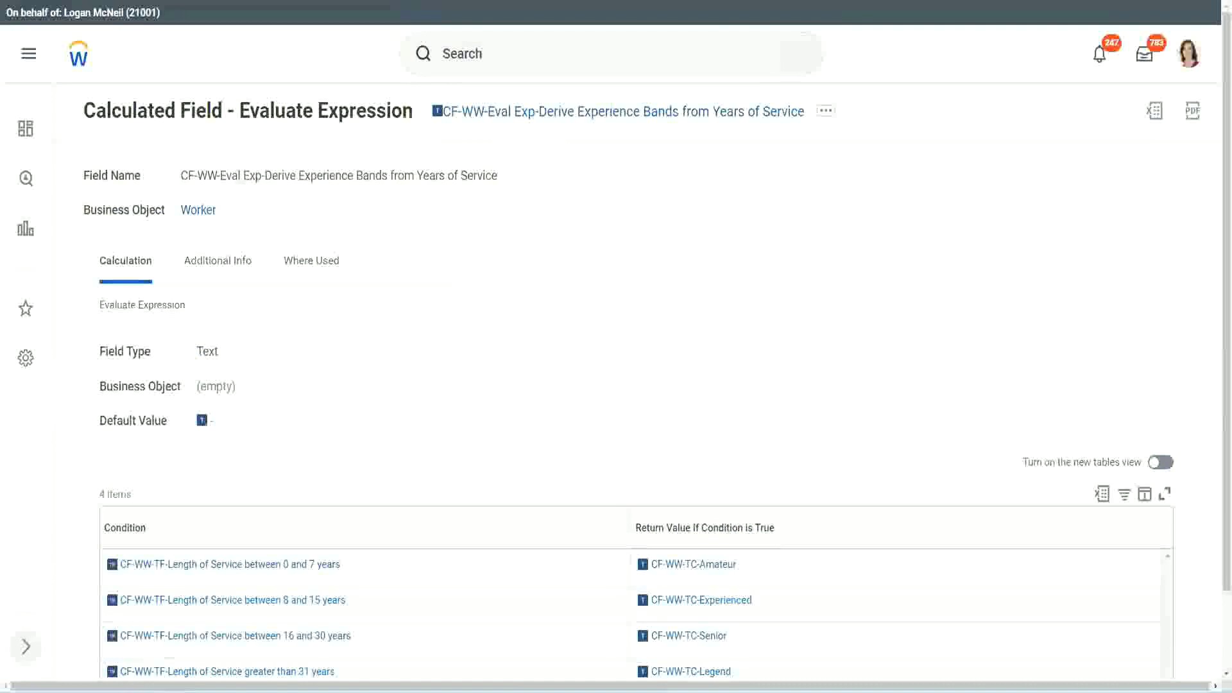
pyautogui.scroll(5, 475, 97)
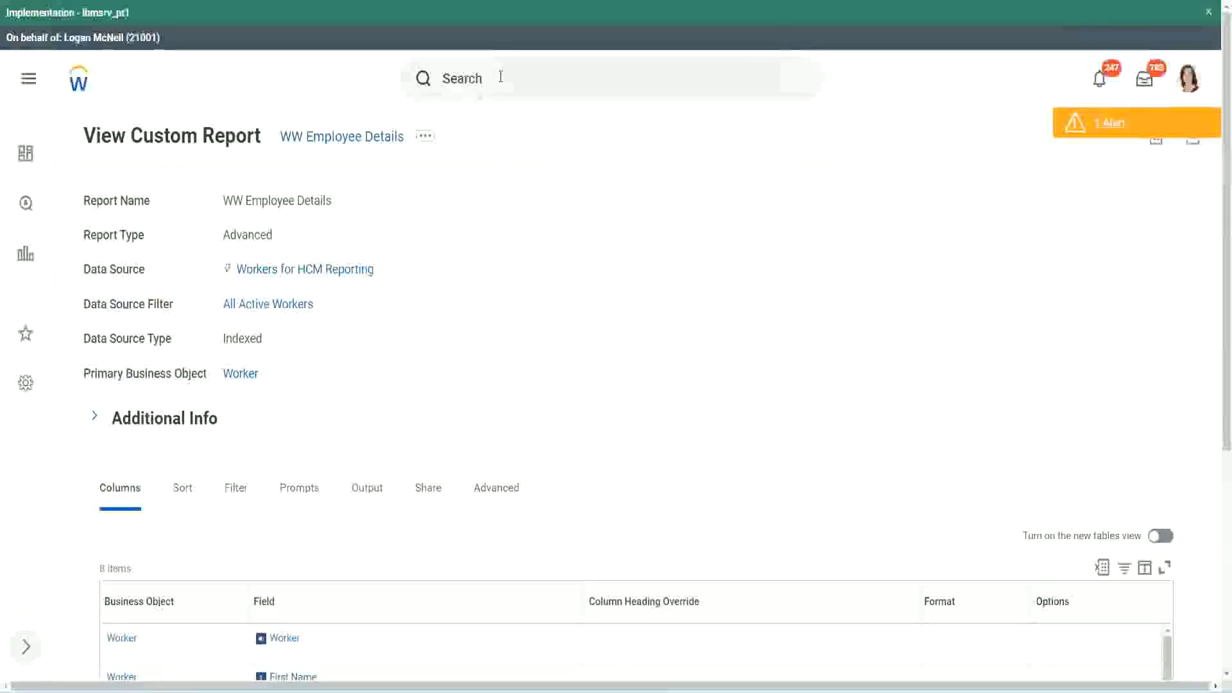
pyautogui.click(501, 76)
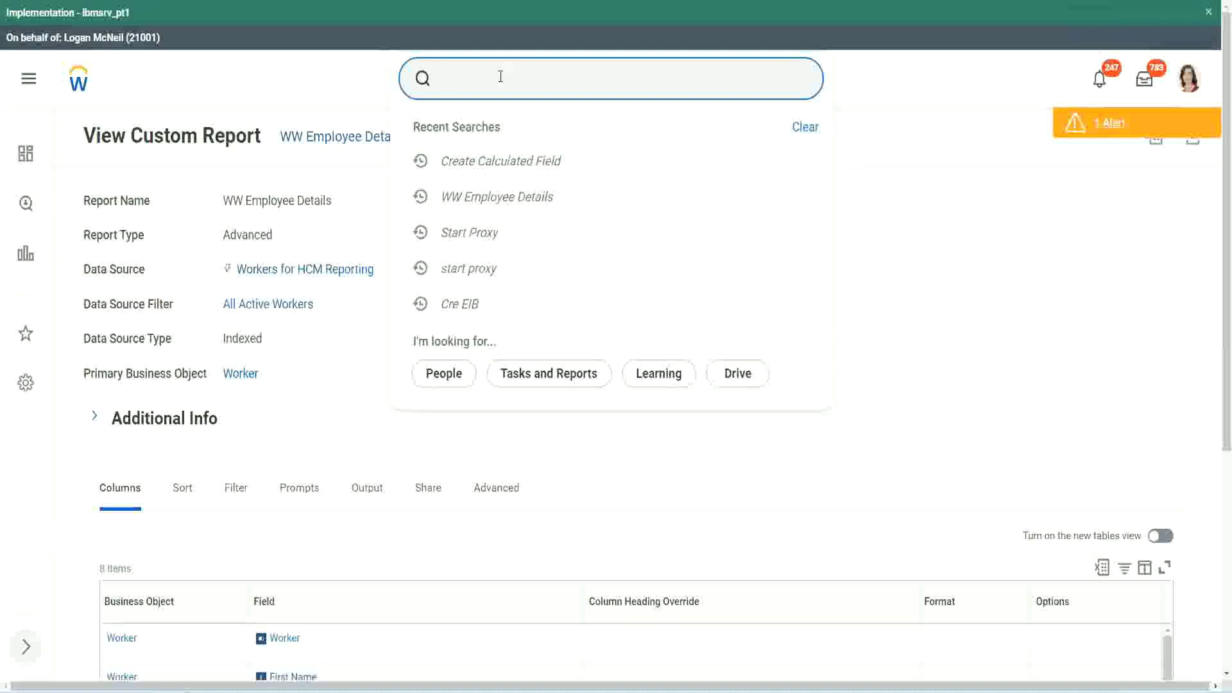
# - Search 'create cal field' and launch the Create Calculated Field task
pyautogui.write('create cal')
pyautogui.write(' field')
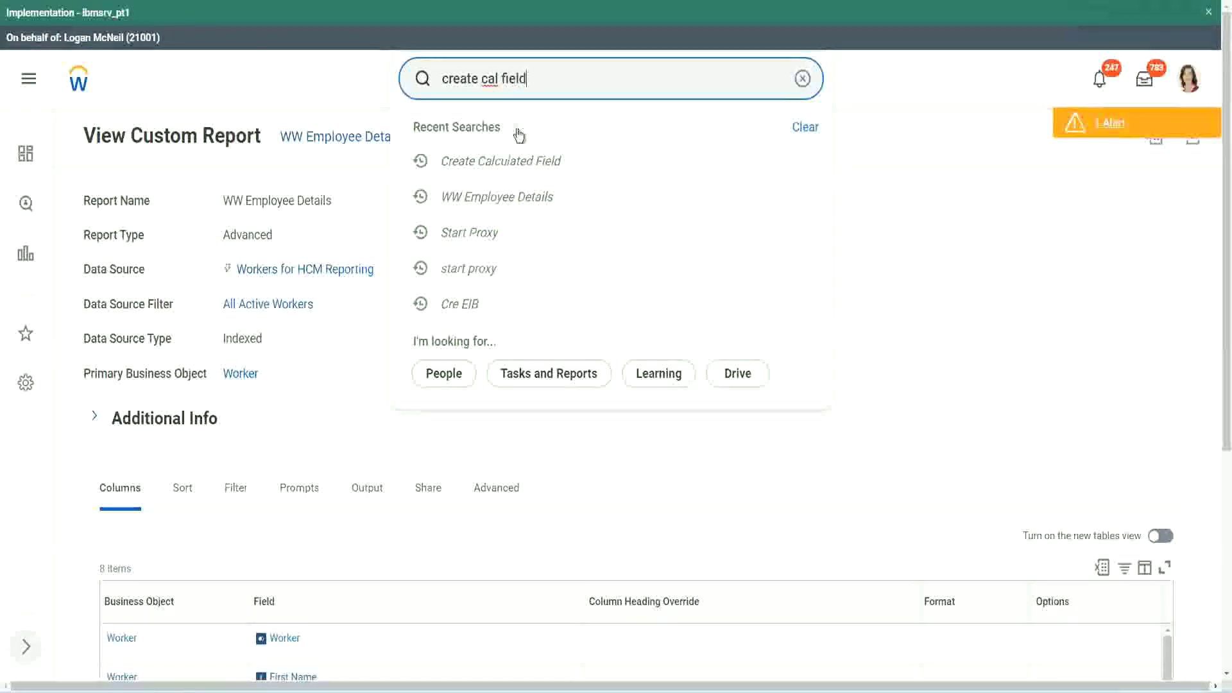
pyautogui.click(516, 131)
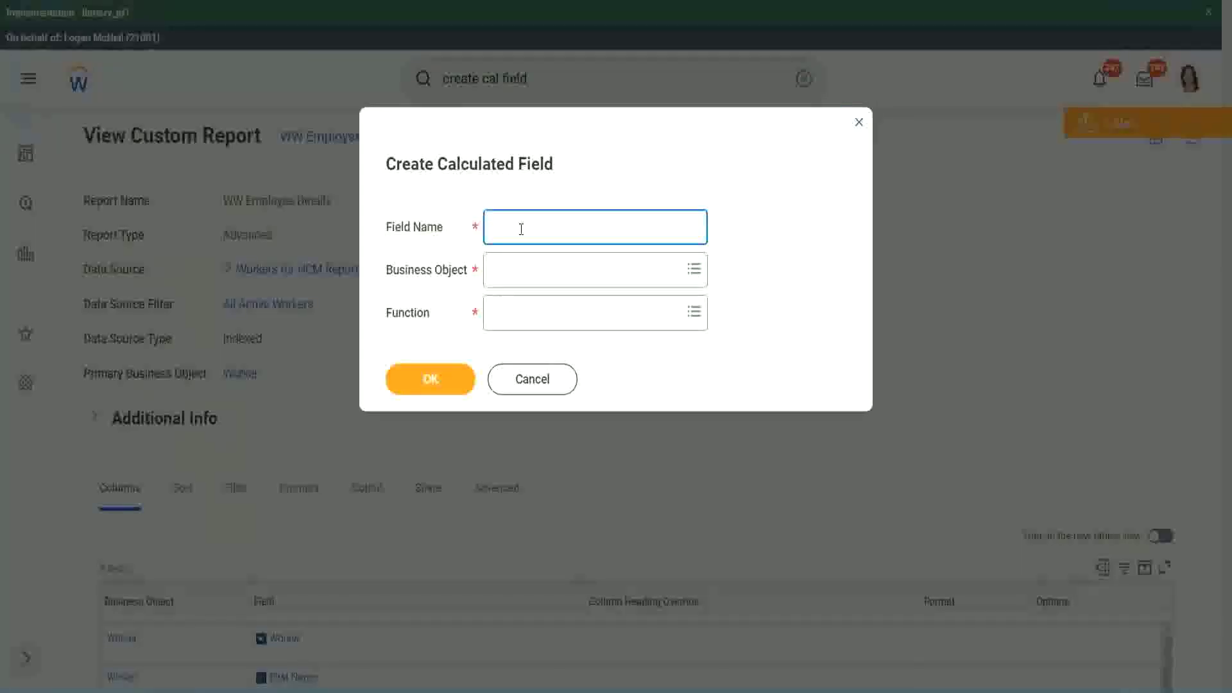
# - Paste the copied name into Field Name and change 'Exp' to 'Exp Bands' with a capital B
pyautogui.hotkey('ctrl', 'v')
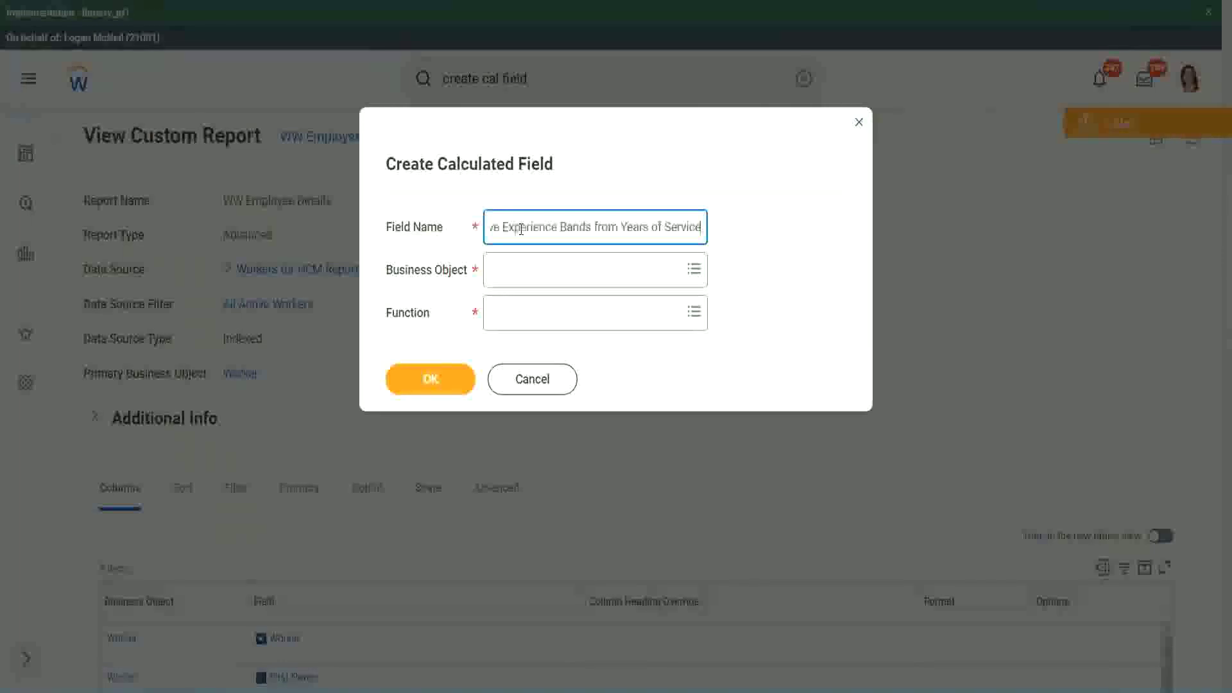
pyautogui.moveTo(557, 227); pyautogui.dragTo(448, 206)
pyautogui.click(544, 226)
pyautogui.doubleClick(562, 227)
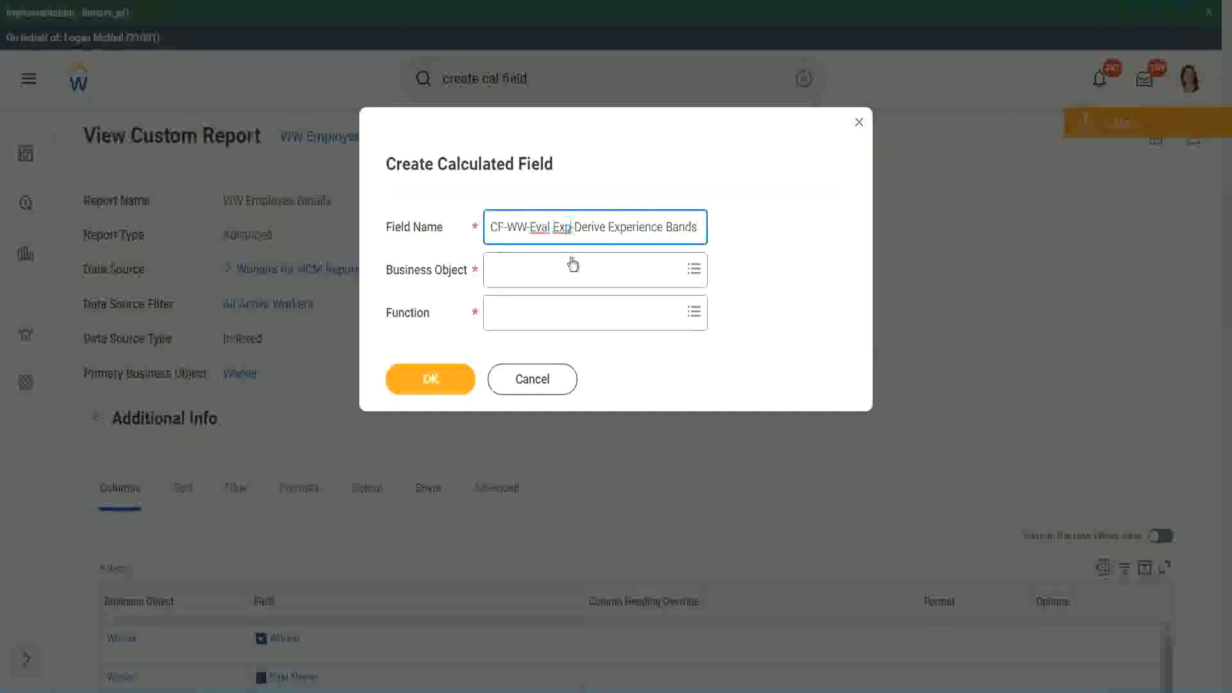
pyautogui.write('Exp bands')
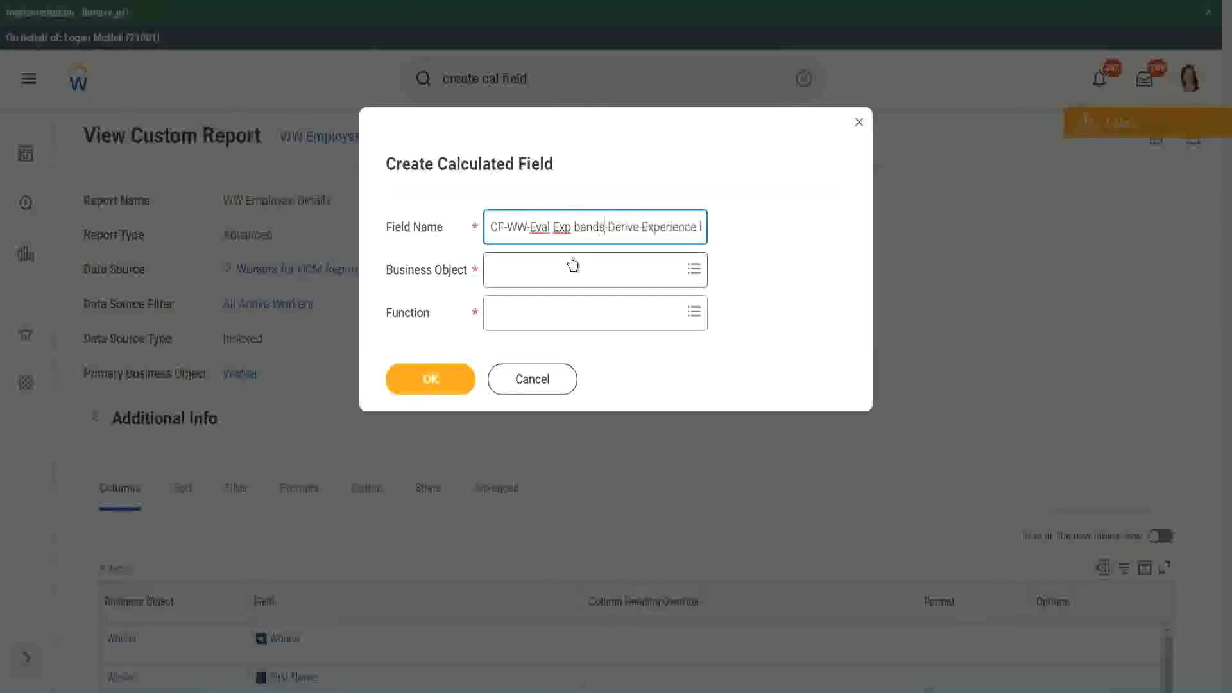
pyautogui.press('Left')
pyautogui.press('Left')
pyautogui.press('Left')
pyautogui.hotkey('shift', 'Left')
pyautogui.write('B')
pyautogui.press('Right')
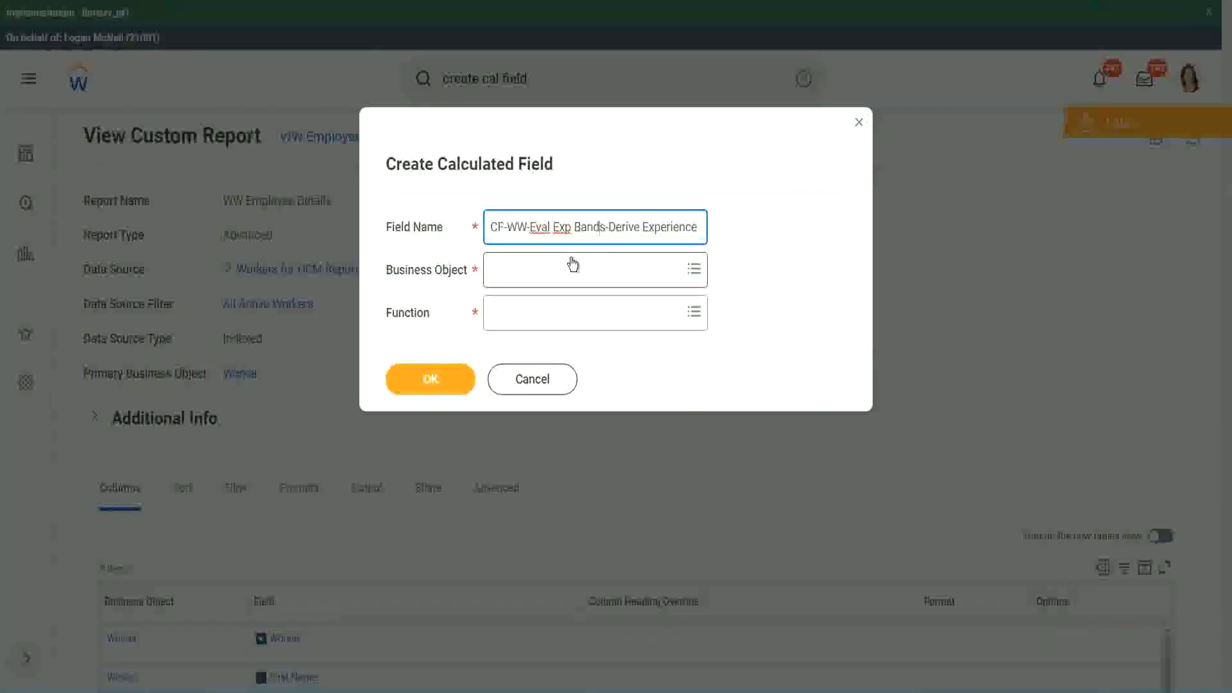
# - Replace 'Derive' with 'Determine' and complete the ending 'Bands from Years of Service'
pyautogui.press('End')
pyautogui.write('Bands from Years of')
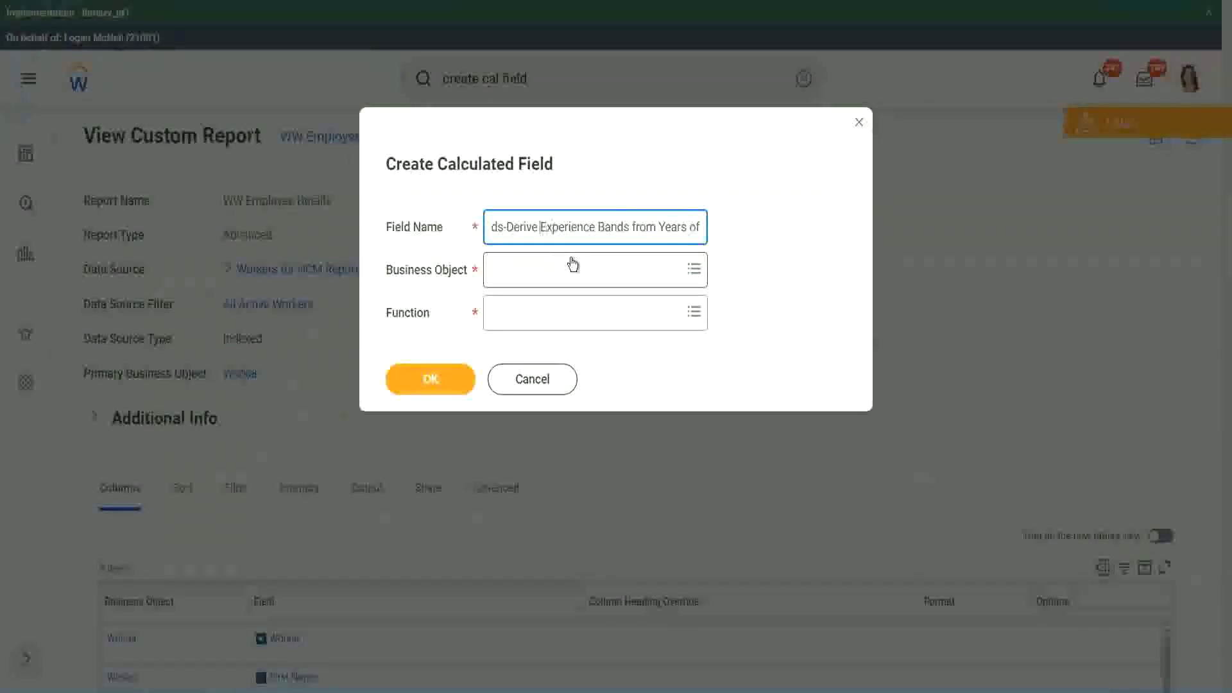
pyautogui.hotkey('shift', 'Left')
pyautogui.hotkey('shift', 'Left')
pyautogui.hotkey('shift', 'Left')
pyautogui.write('Determine')
pyautogui.press('End')
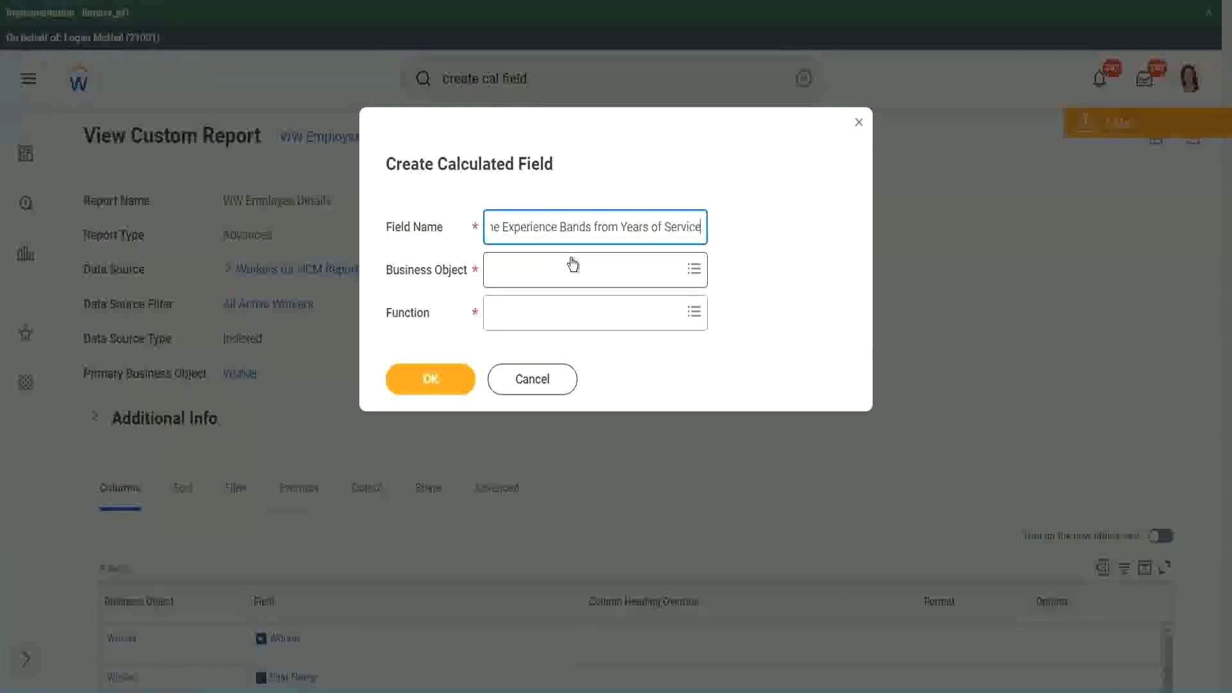
# - Set Business Object to Worker and Function to Evaluate Expression Band
pyautogui.click(548, 270)
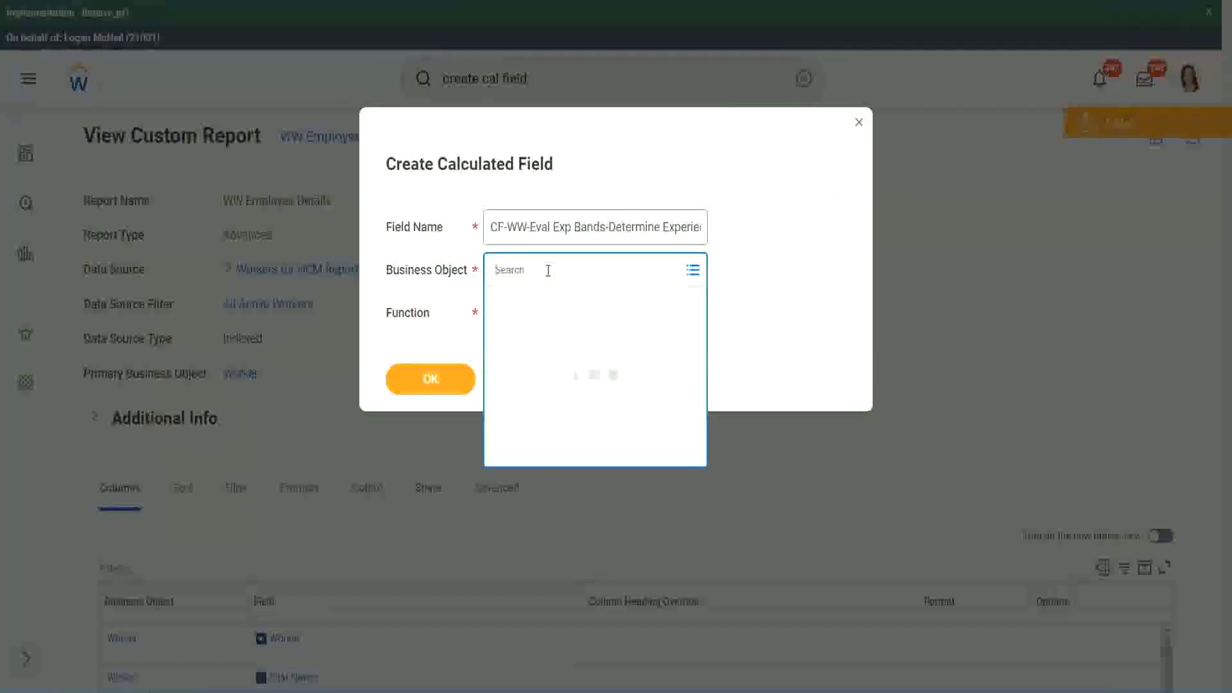
pyautogui.write('worker')
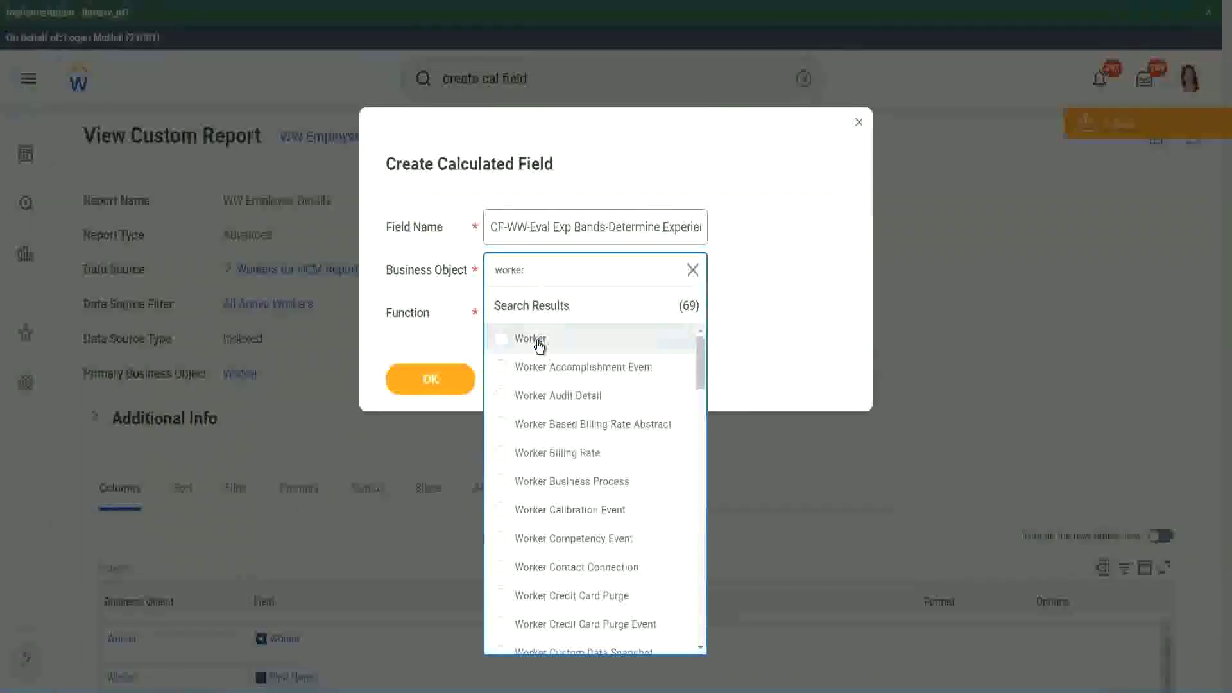
pyautogui.click(525, 339)
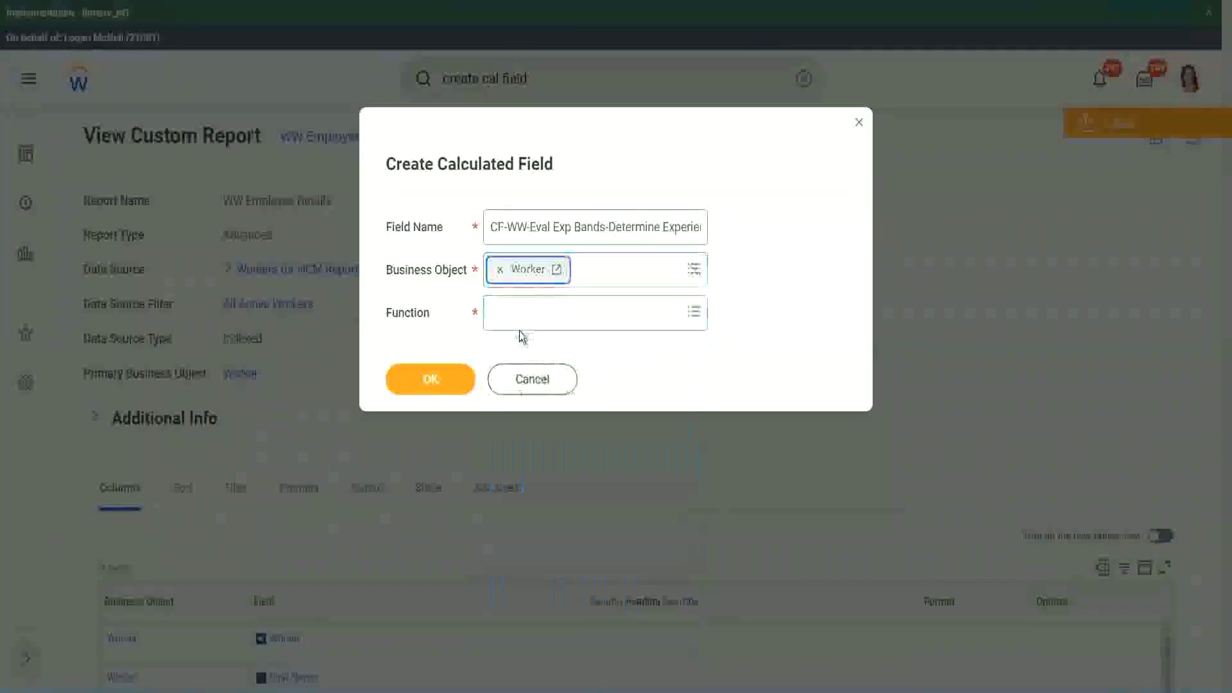
pyautogui.click(521, 310)
pyautogui.write('eval')
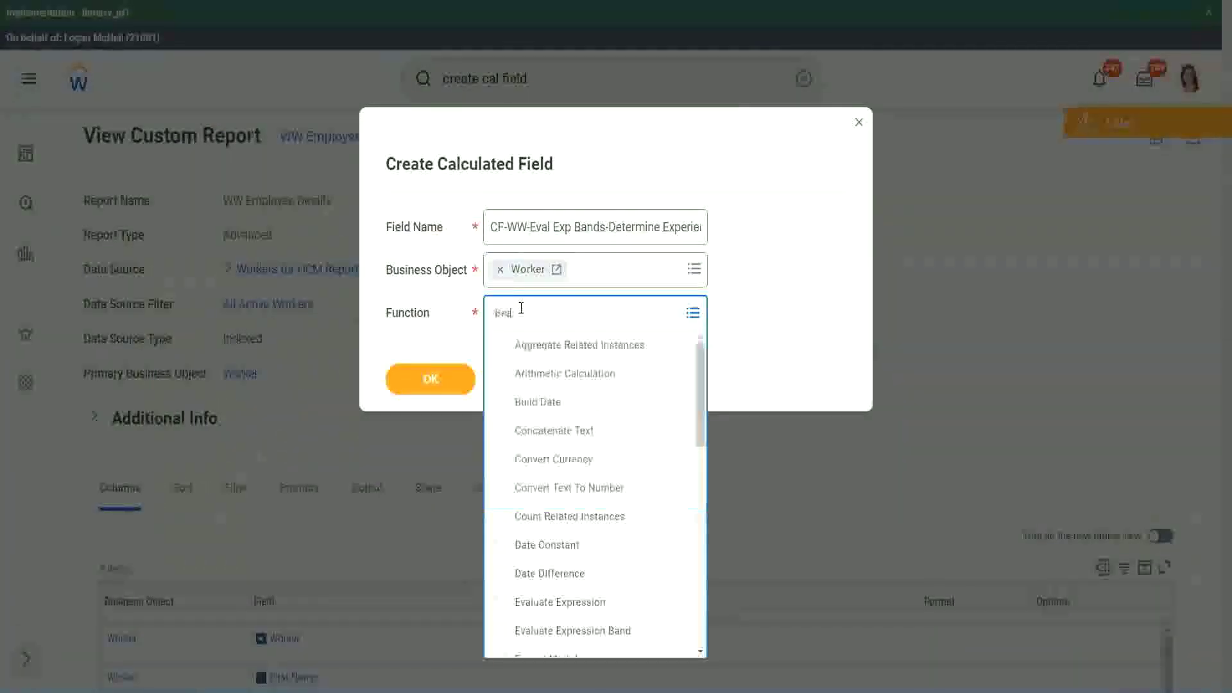
pyautogui.write(' exp')
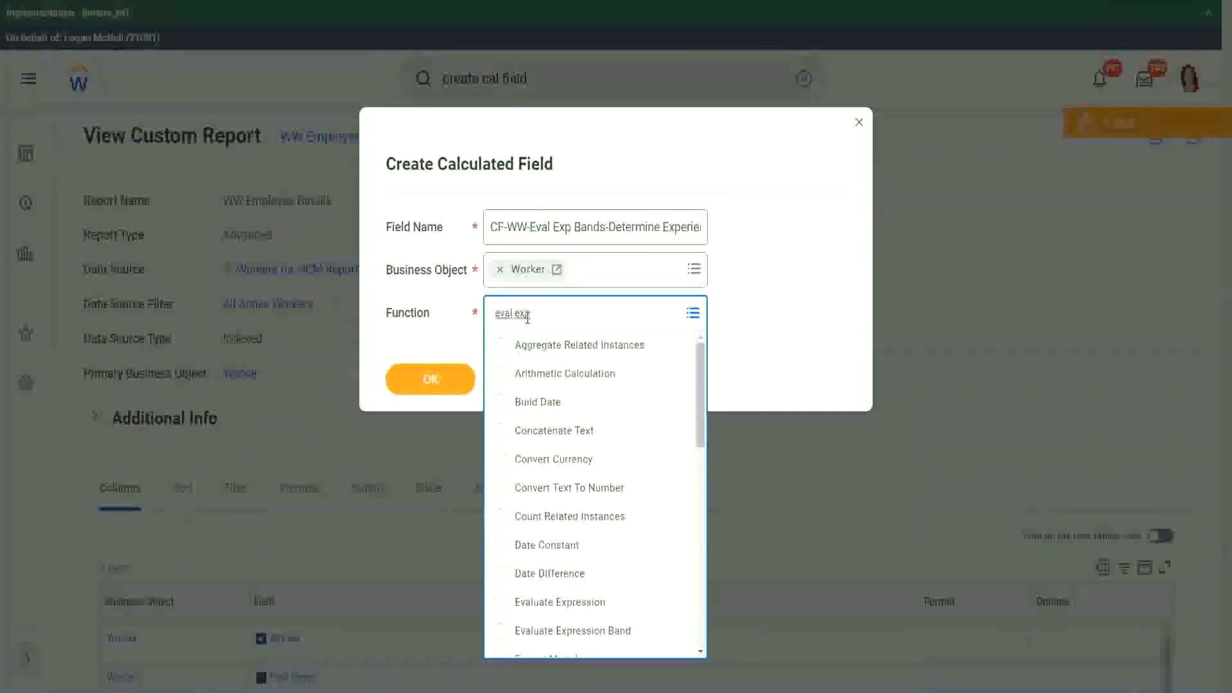
pyautogui.press('Return')
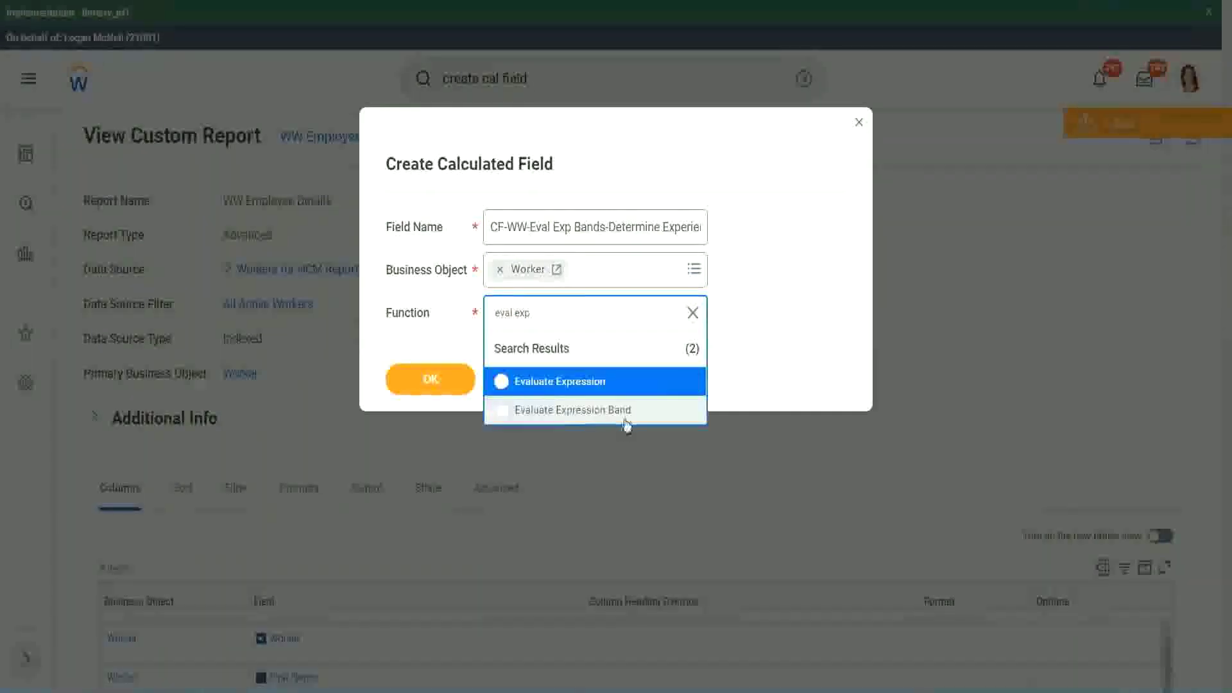
pyautogui.click(621, 411)
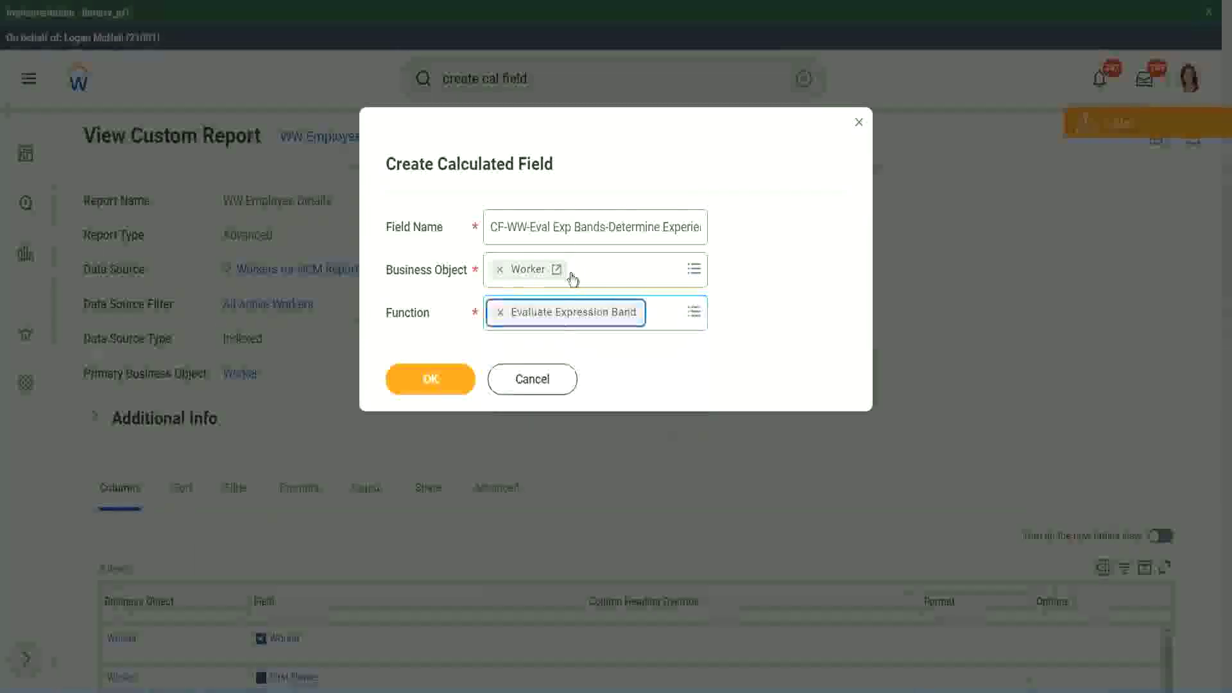
# - Delete the trailing 's' from the field name and submit the field
pyautogui.click(606, 227)
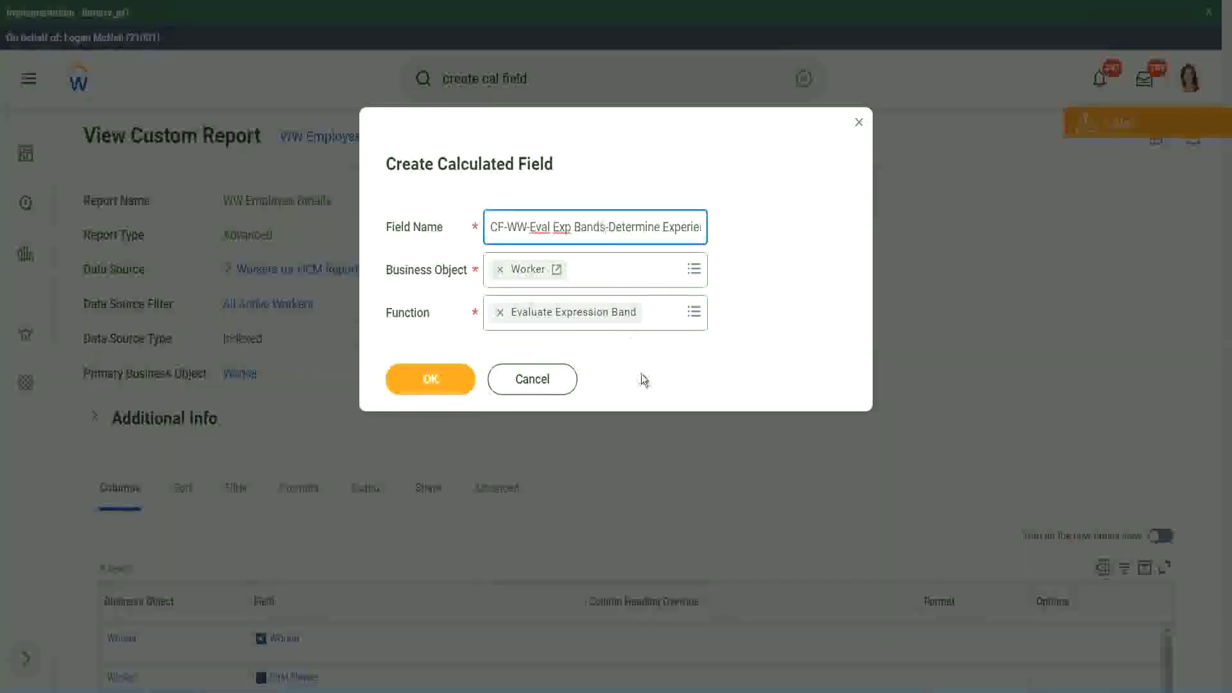
pyautogui.press('BackSpace')
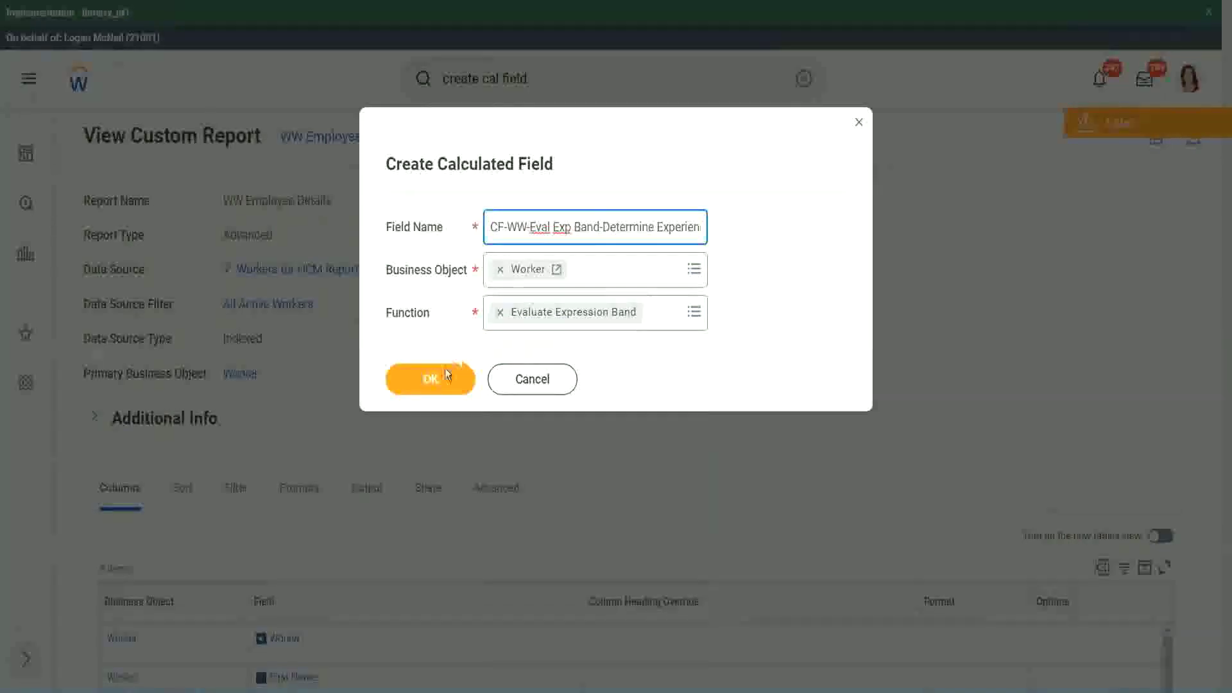
pyautogui.click(435, 380)
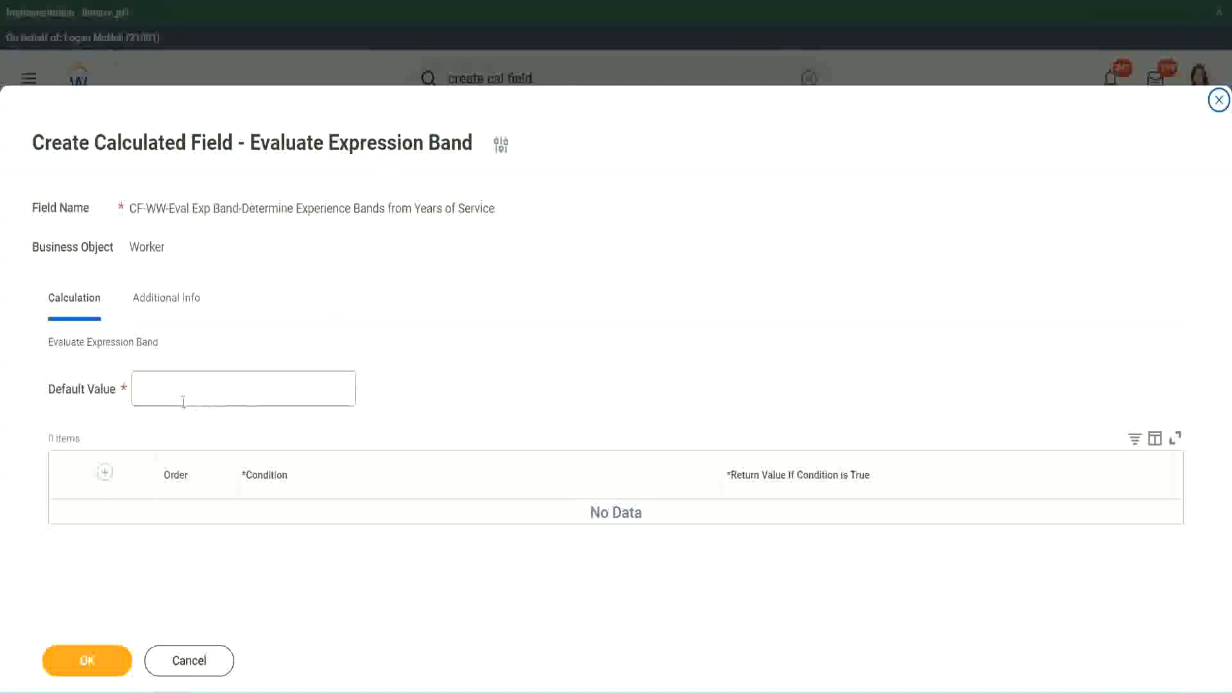
# - Enter a dash as the default value and add one blank condition row
pyautogui.click(178, 396)
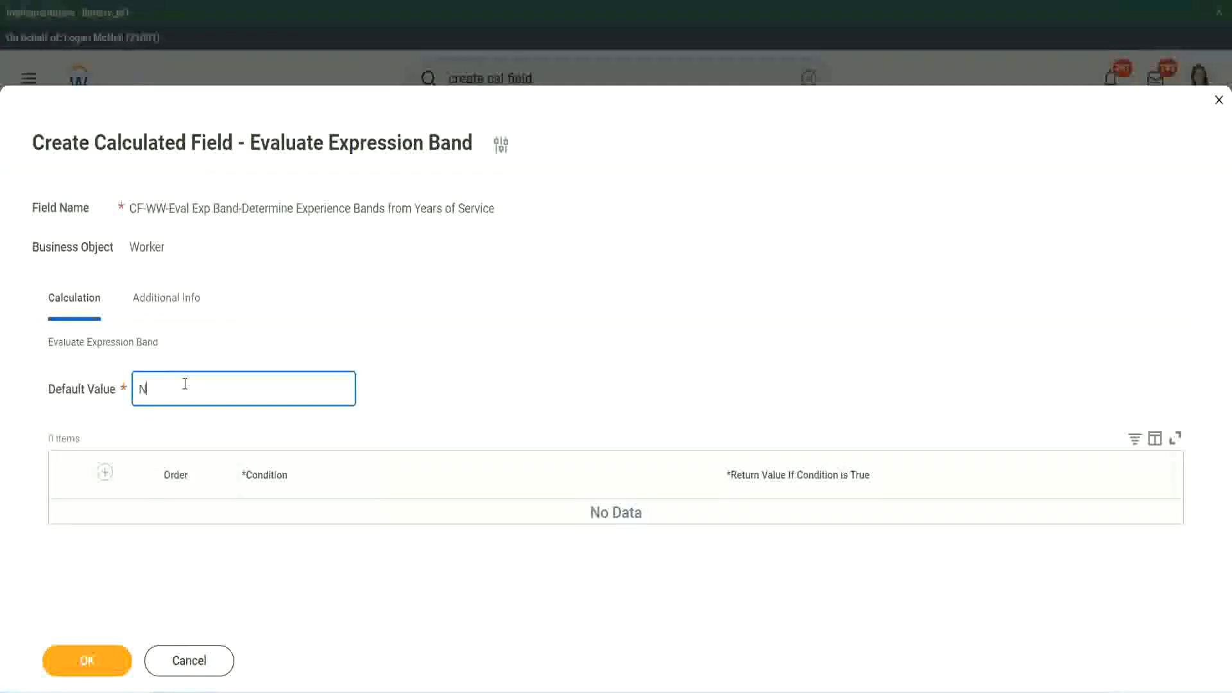
pyautogui.press('BackSpace')
pyautogui.write('N')
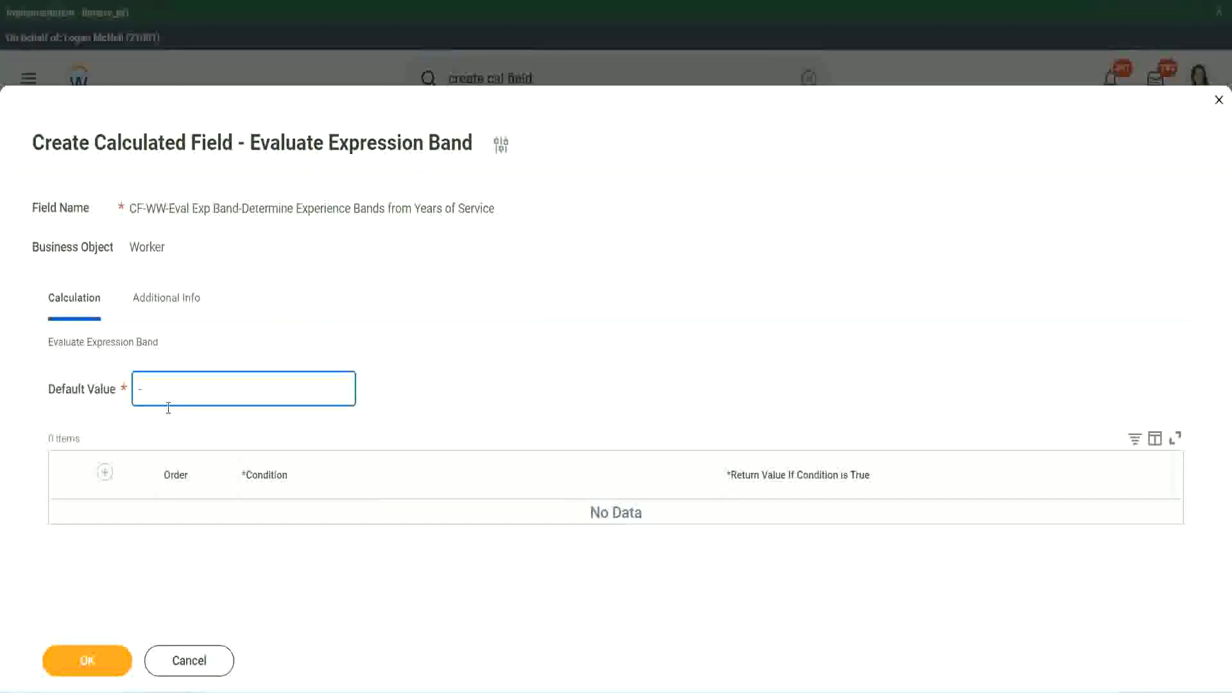
pyautogui.click(105, 475)
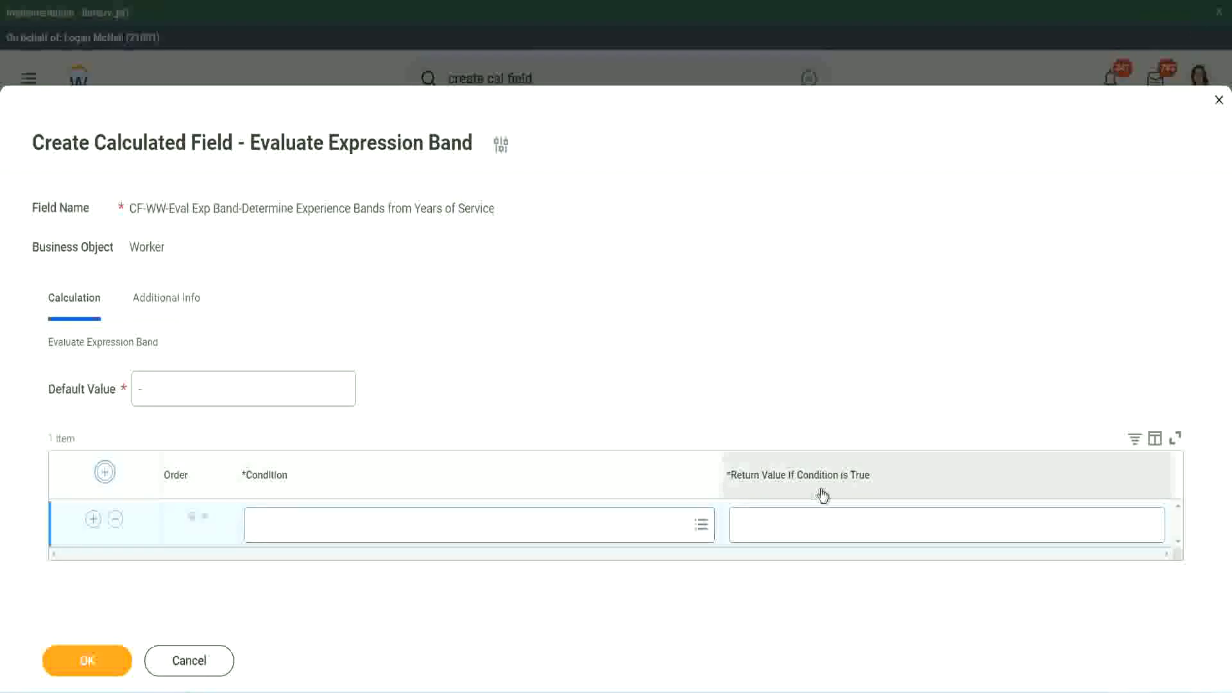
# - Type and erase test text in the first row's Return Value
pyautogui.click(802, 526)
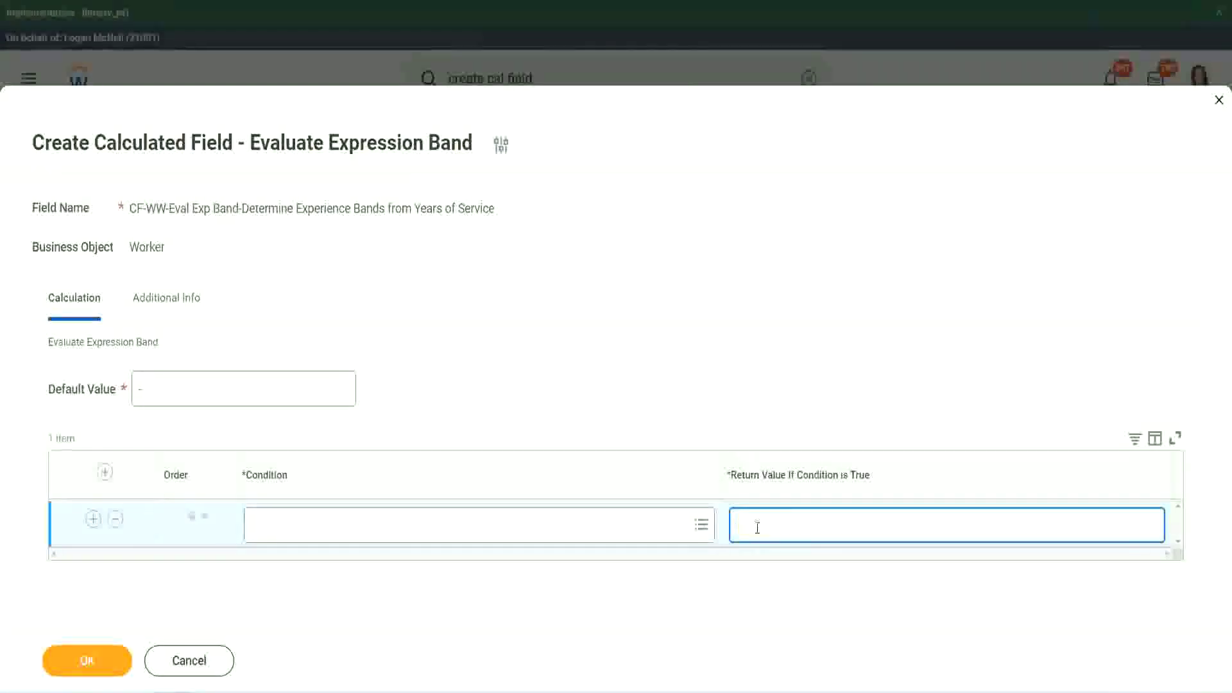
pyautogui.write('adkjdjaidjaijdia')
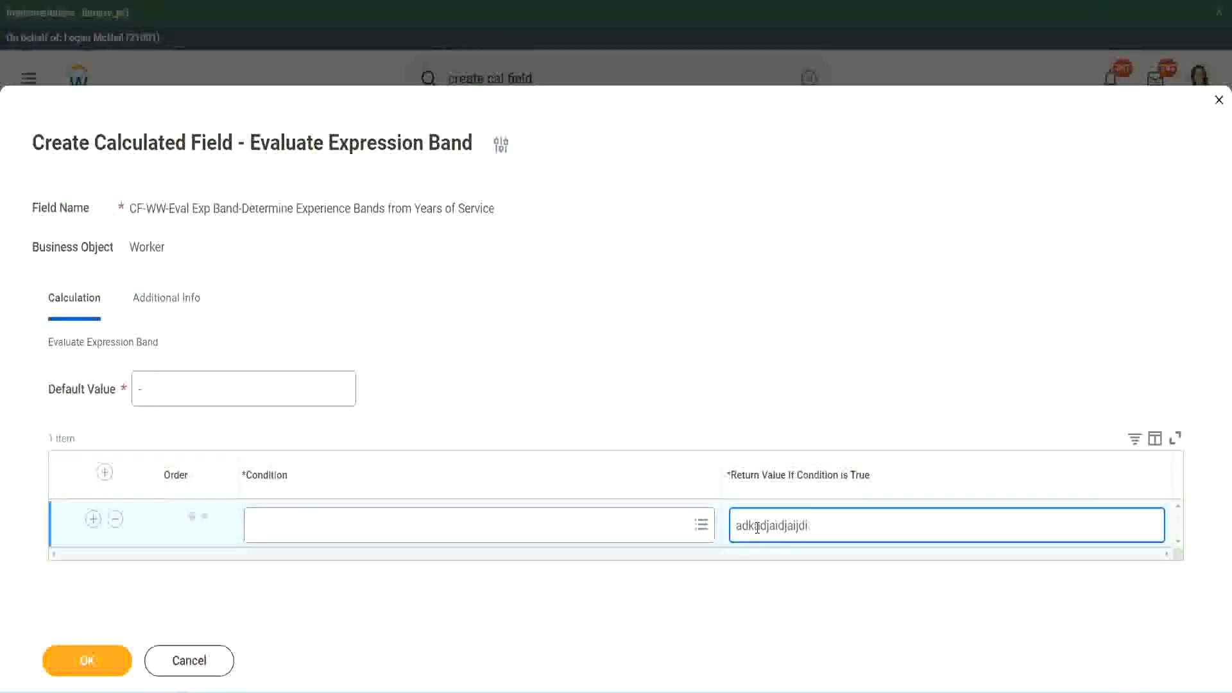
pyautogui.press('BackSpace')
pyautogui.press('BackSpace')
pyautogui.press('BackSpace')
pyautogui.press('BackSpace')
pyautogui.press('BackSpace')
pyautogui.press('BackSpace')
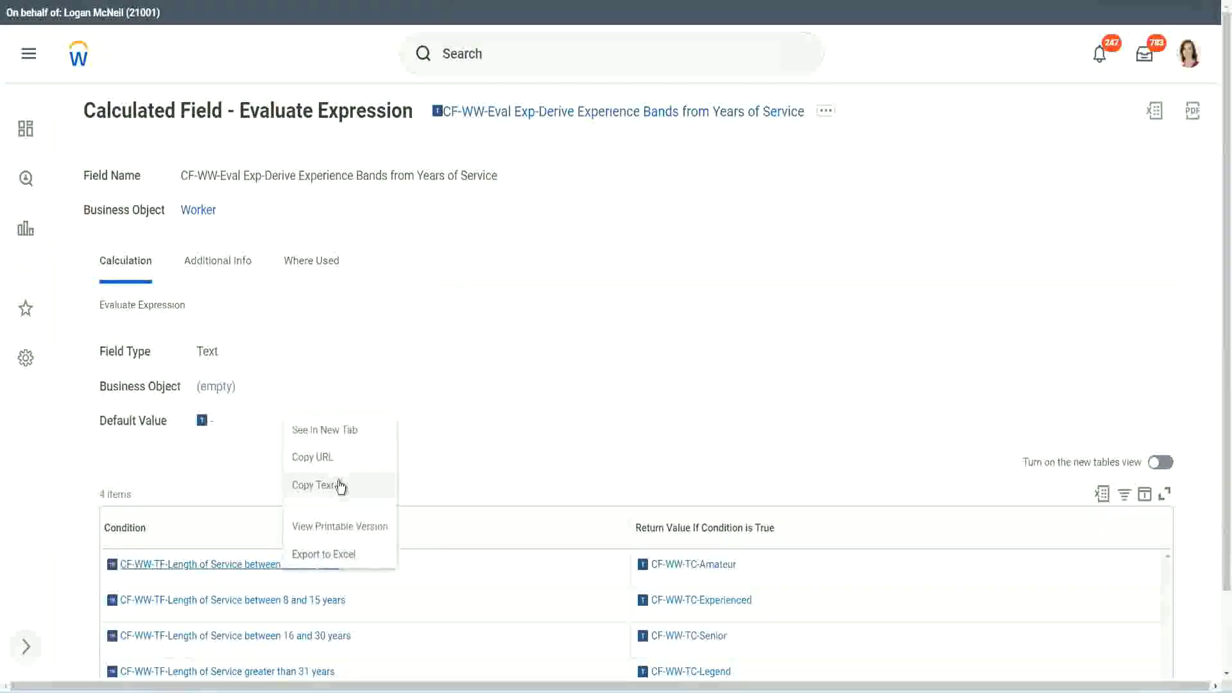
# - Set the first row to the copied 0–7 years condition returning 'Amateur'
pyautogui.click(333, 499)
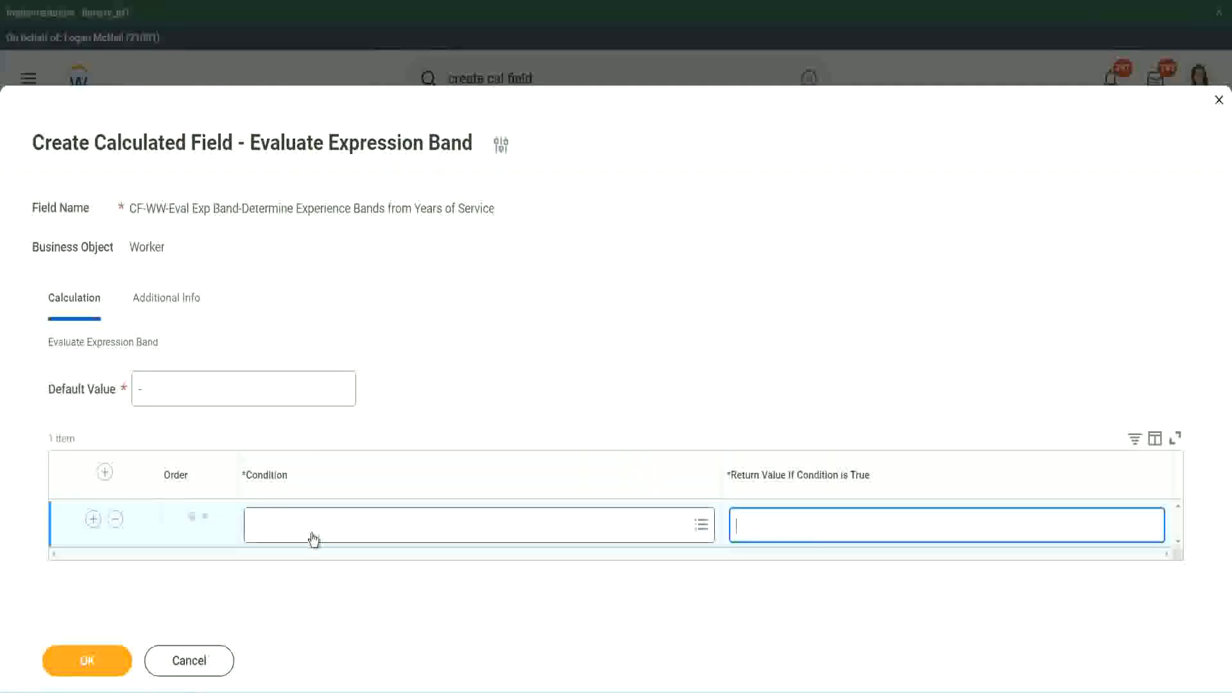
pyautogui.click(312, 534)
pyautogui.write('CF-WW-TF-Length of Service between 0 and 7 years')
pyautogui.press('Return')
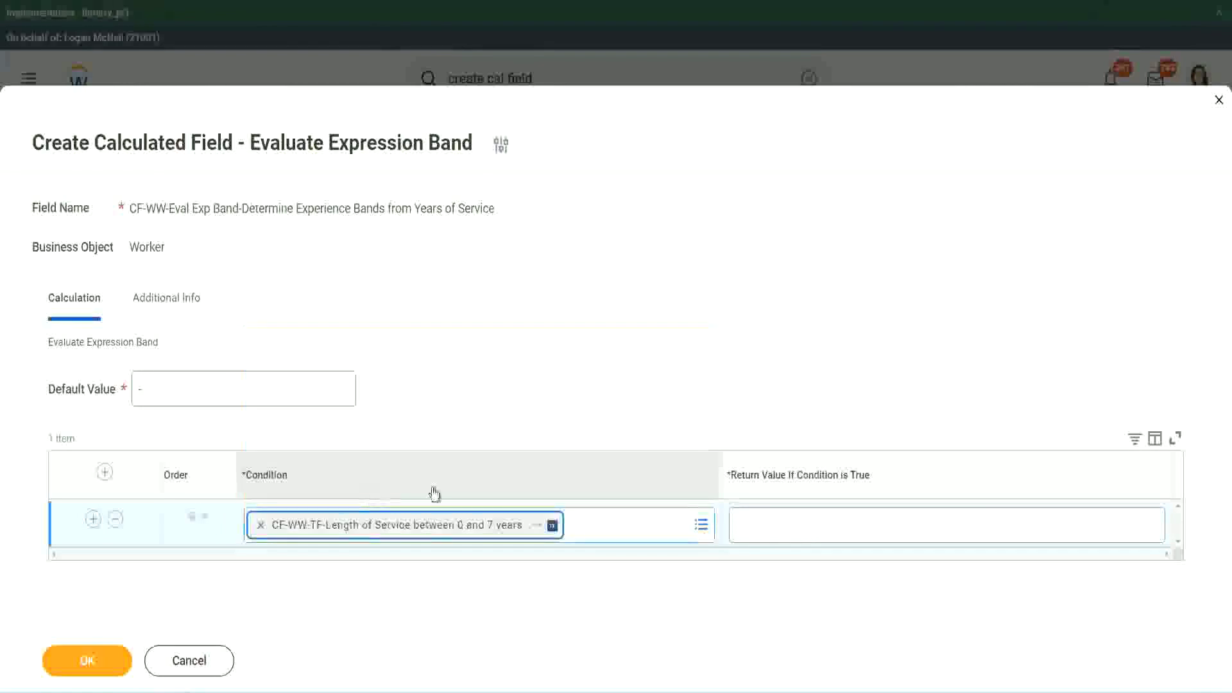
pyautogui.click(778, 514)
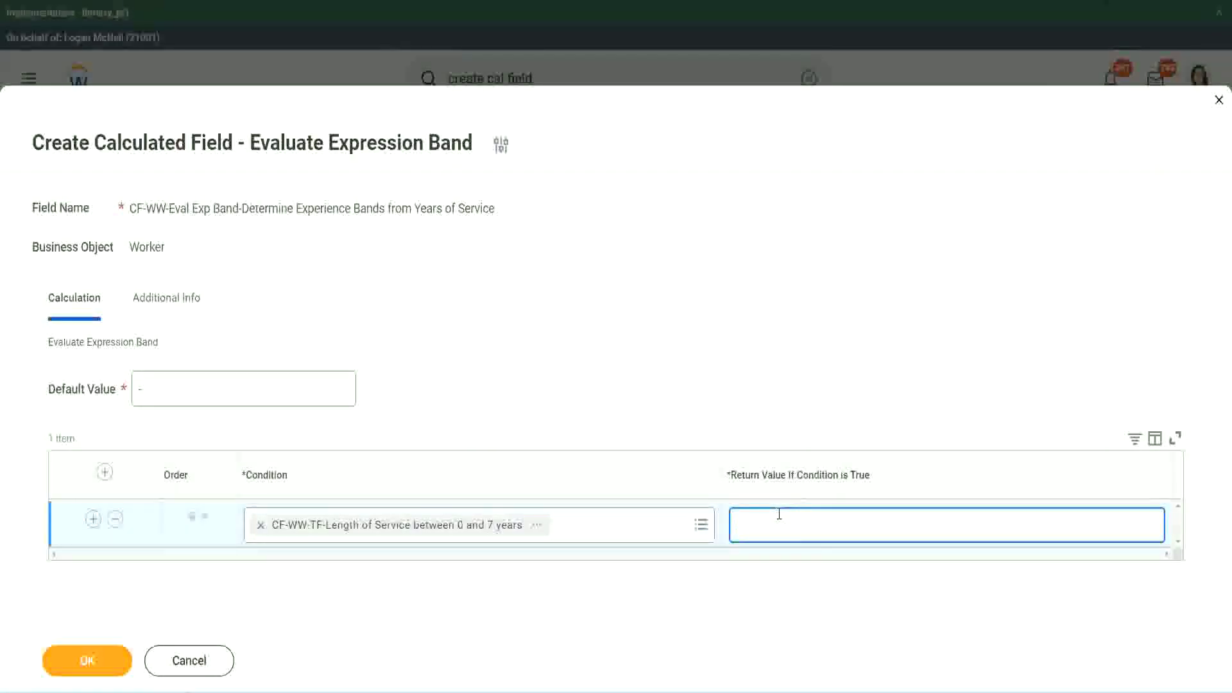
pyautogui.write('Amateur')
pyautogui.click(93, 519)
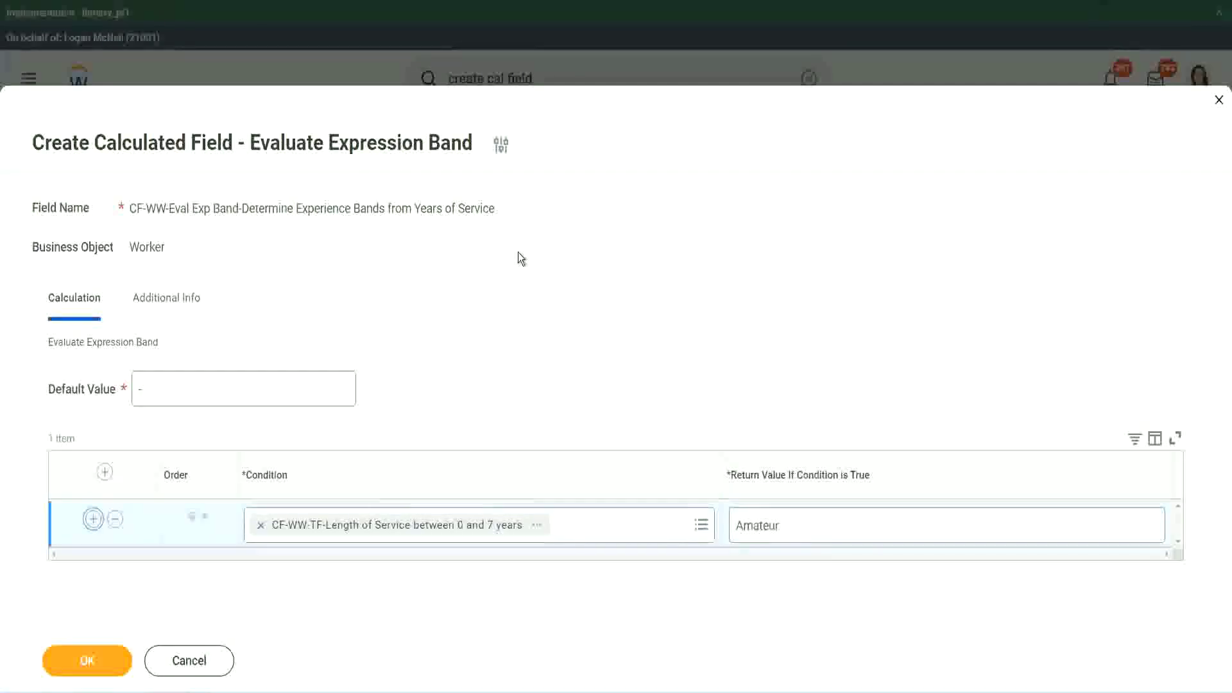
# - Add rows up to four and choose the 'Length of Service between 16 and 30 years' condition
pyautogui.click(92, 567)
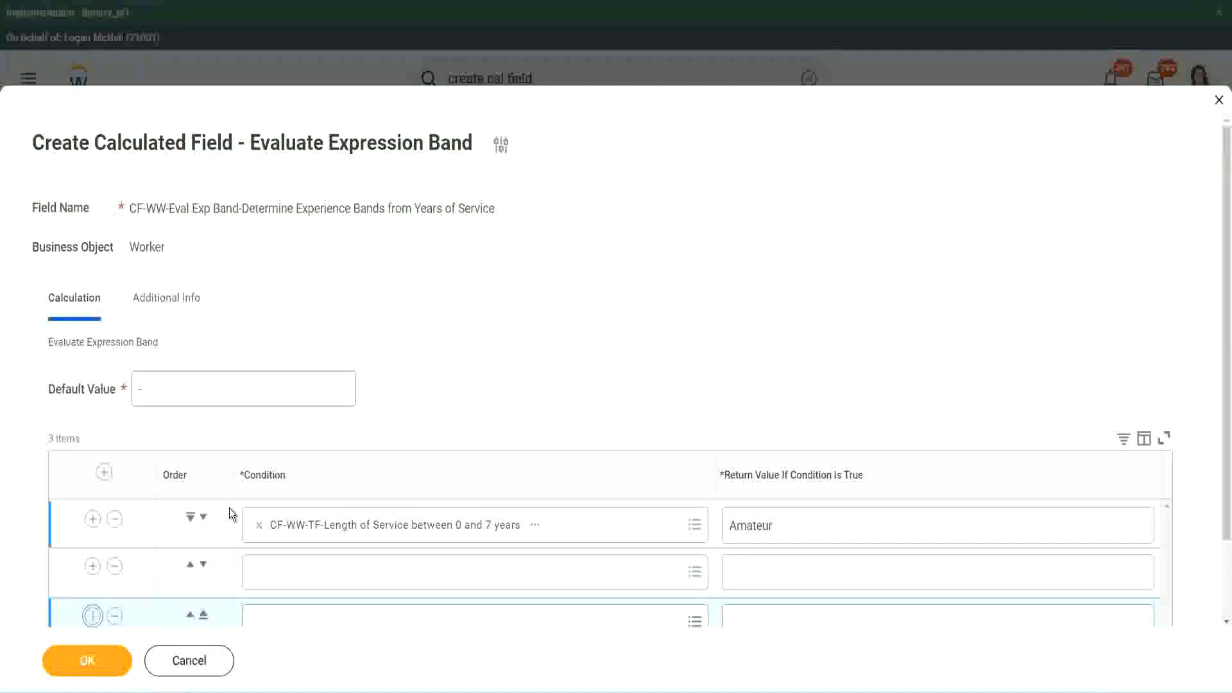
pyautogui.scroll(-2, 229, 508)
pyautogui.click(93, 521)
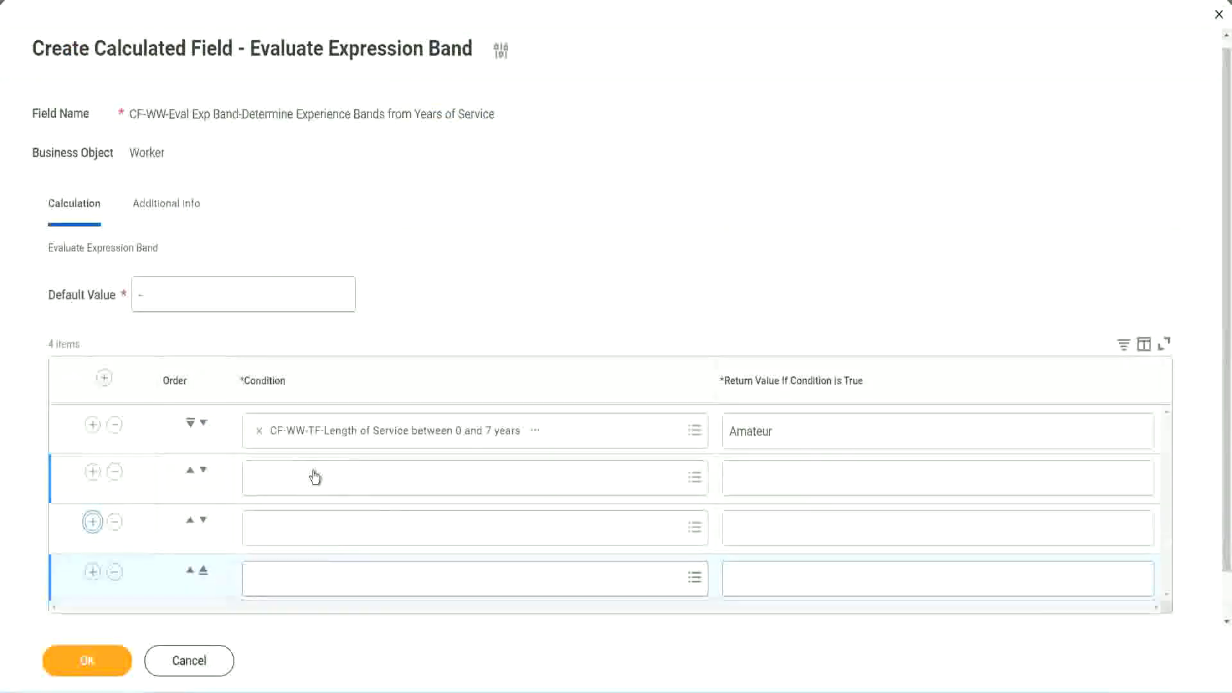
pyautogui.click(315, 471)
pyautogui.write('CF-WW-TF-Length of Service between 16 and 30 years')
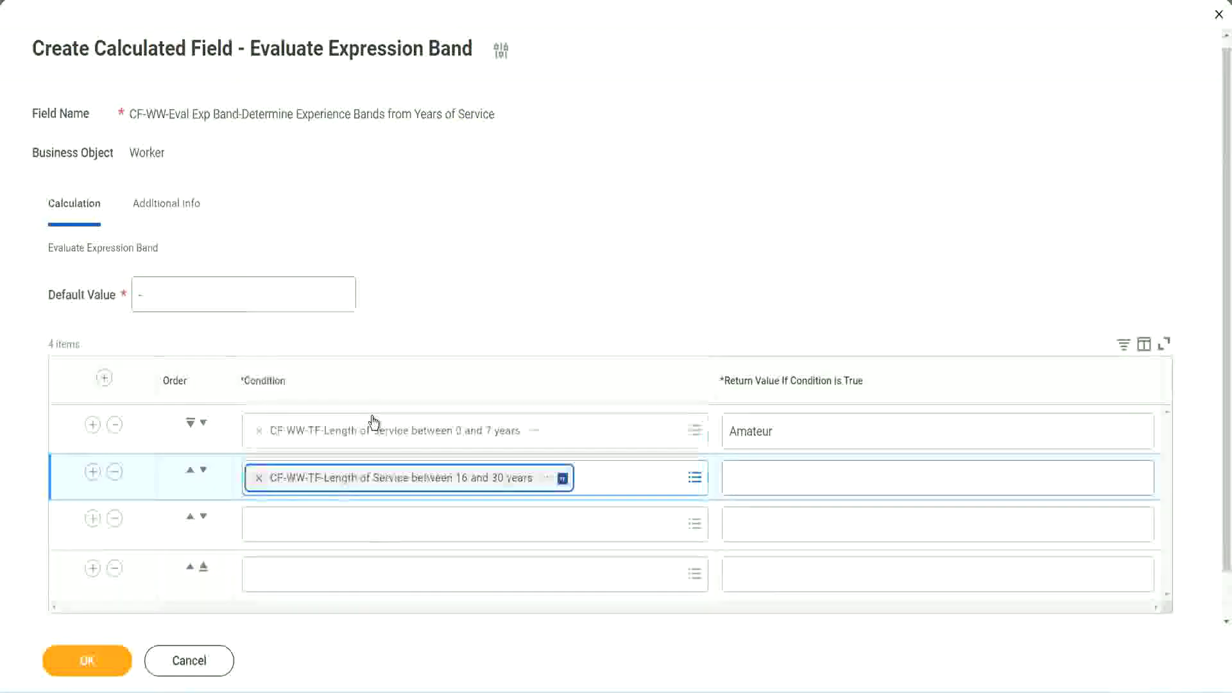
pyautogui.click(227, 487)
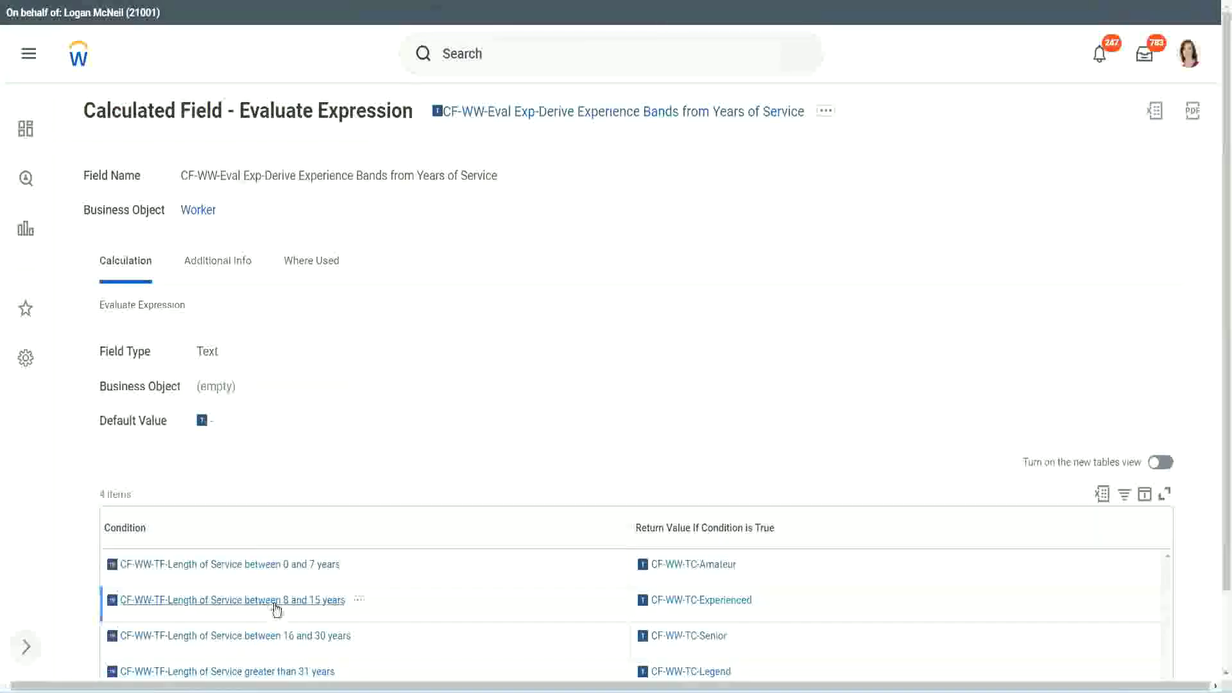
# - Fill in the copied 8–15 years condition and the 'greater than 31 years' condition
pyautogui.rightClick(276, 610)
pyautogui.click(286, 515)
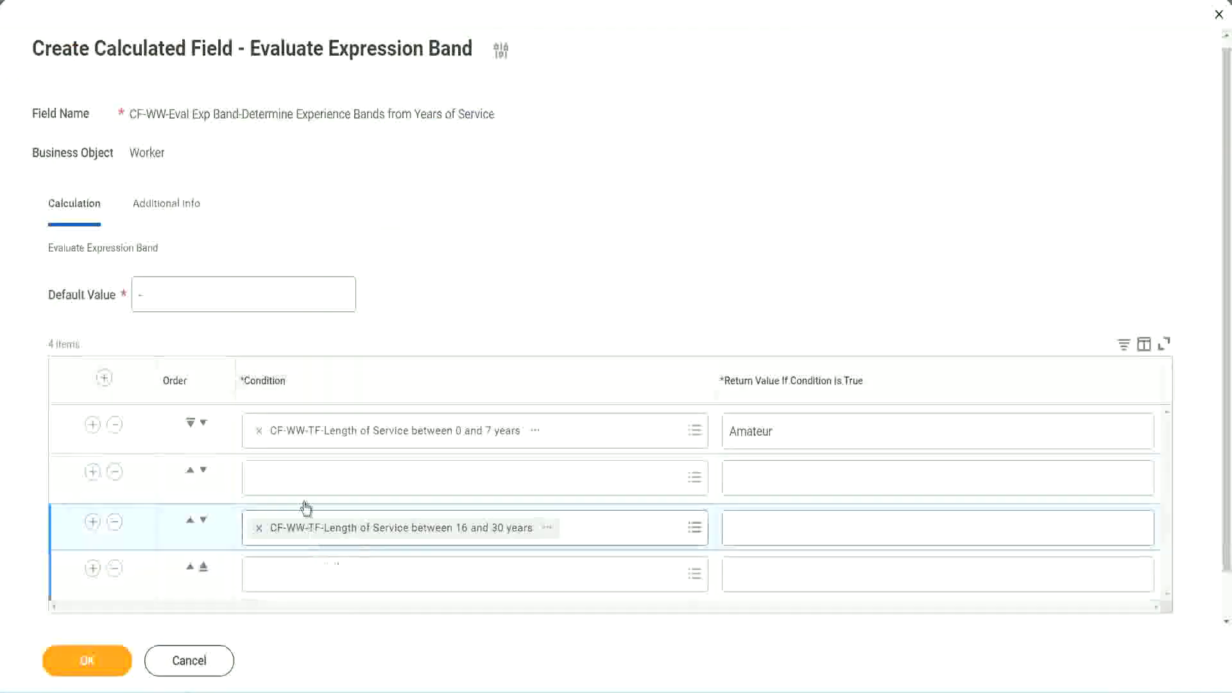
pyautogui.click(308, 491)
pyautogui.write('CF-WW-TF-Length of Service between 8 and 15 years')
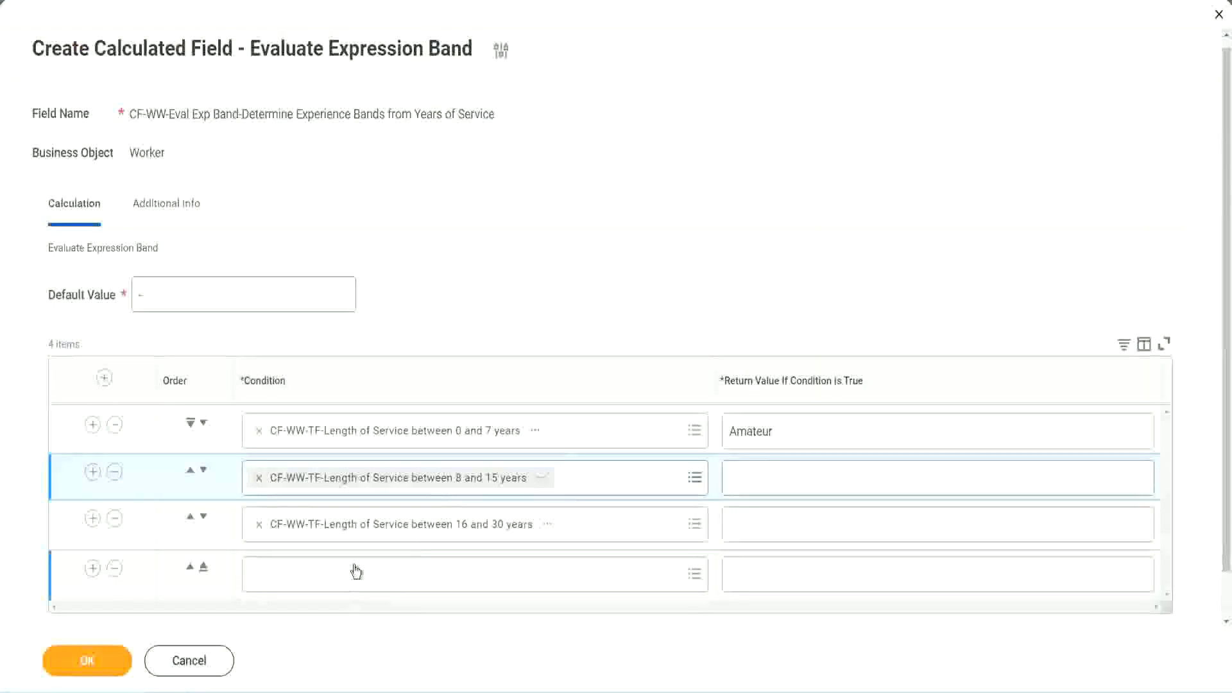
pyautogui.click(356, 571)
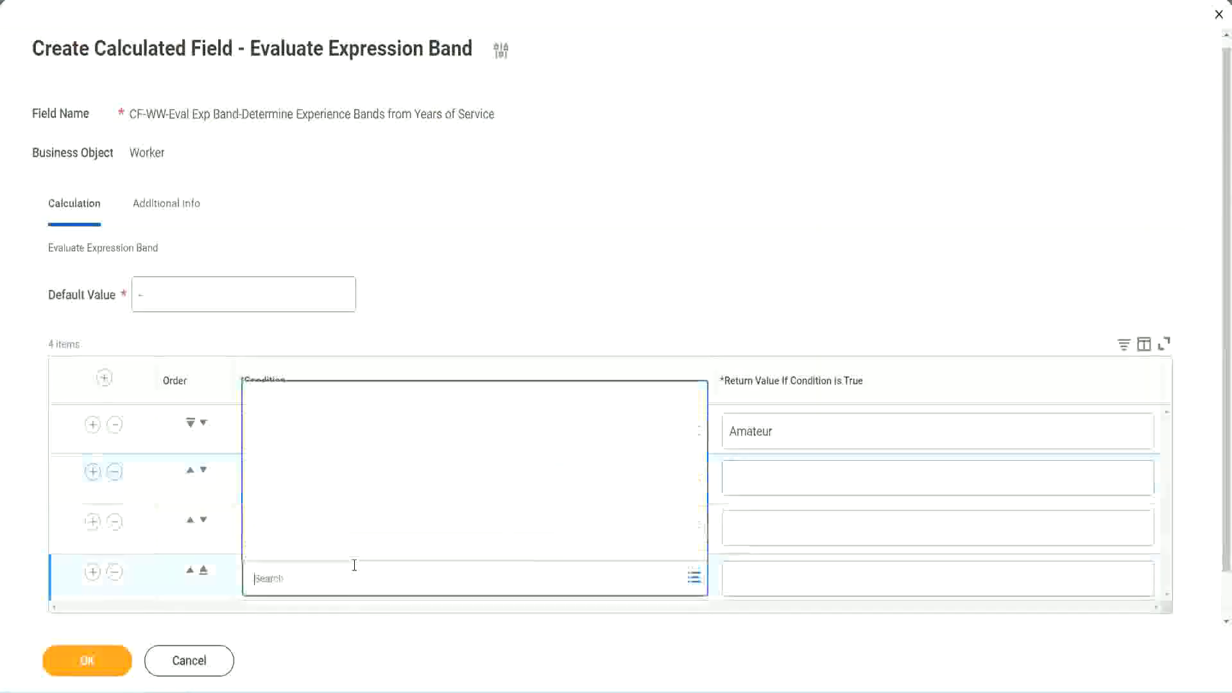
pyautogui.write('CF-WW-TF-Length of Service greater than 31 years')
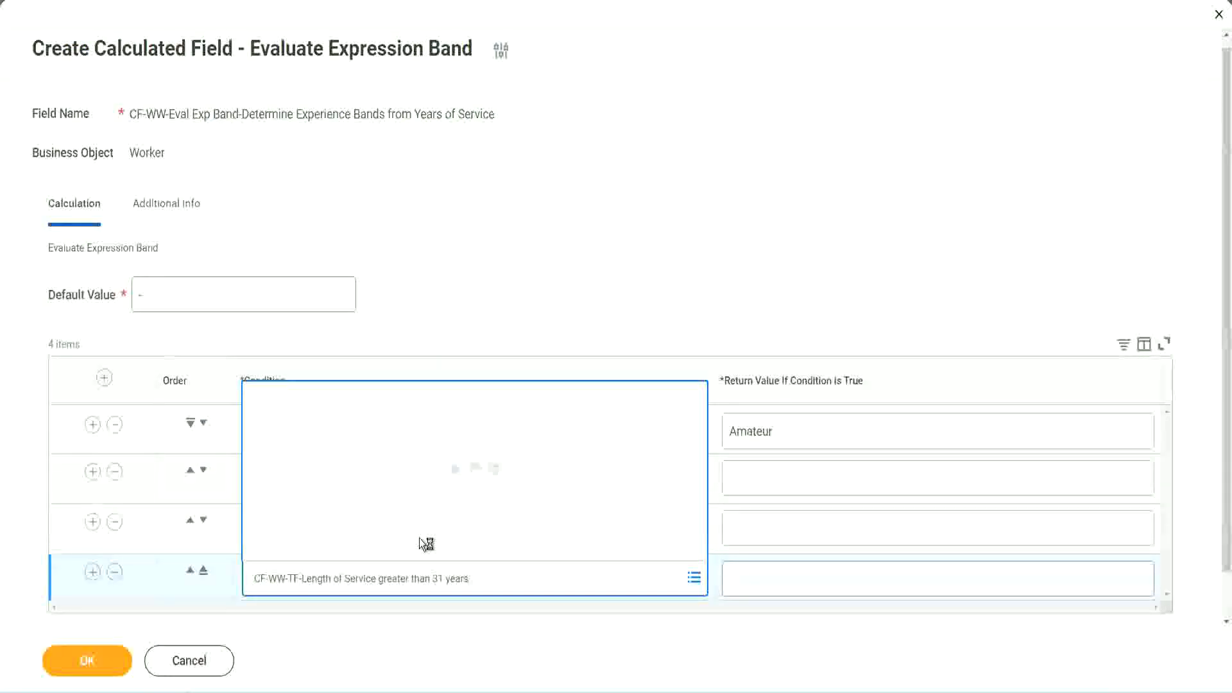
pyautogui.click(810, 577)
# - Enter return values Legend, Senior and Experienced for the remaining rows and save
pyautogui.write('Le')
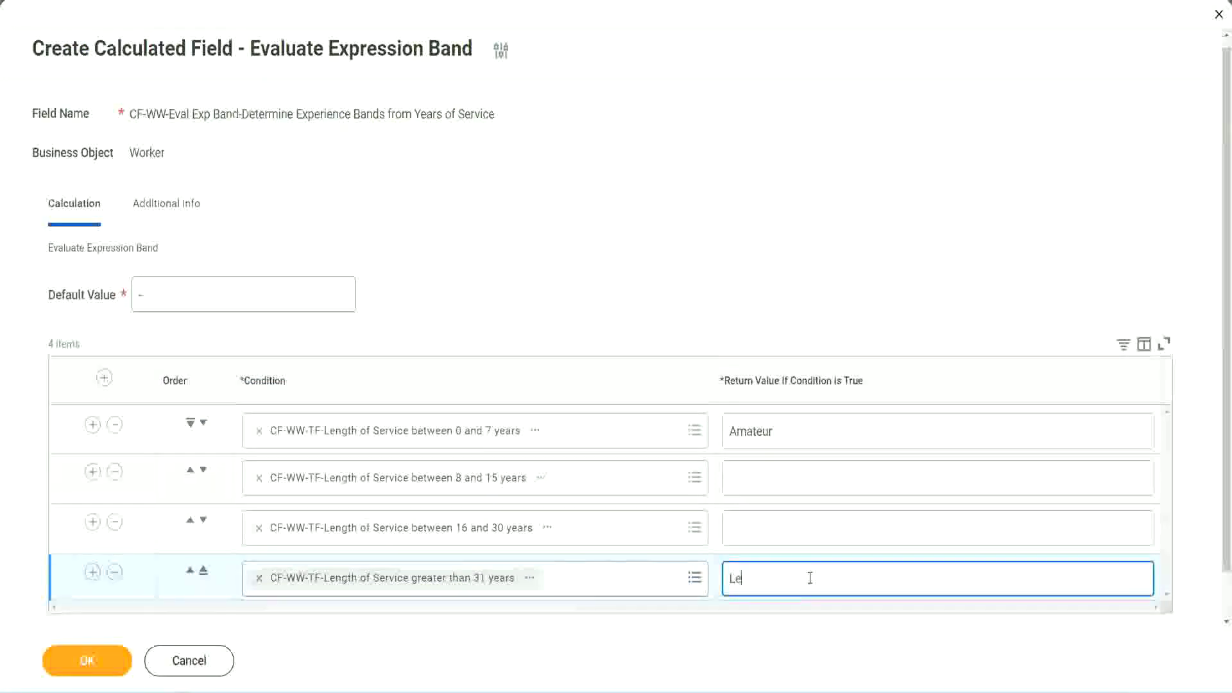
pyautogui.write('gend')
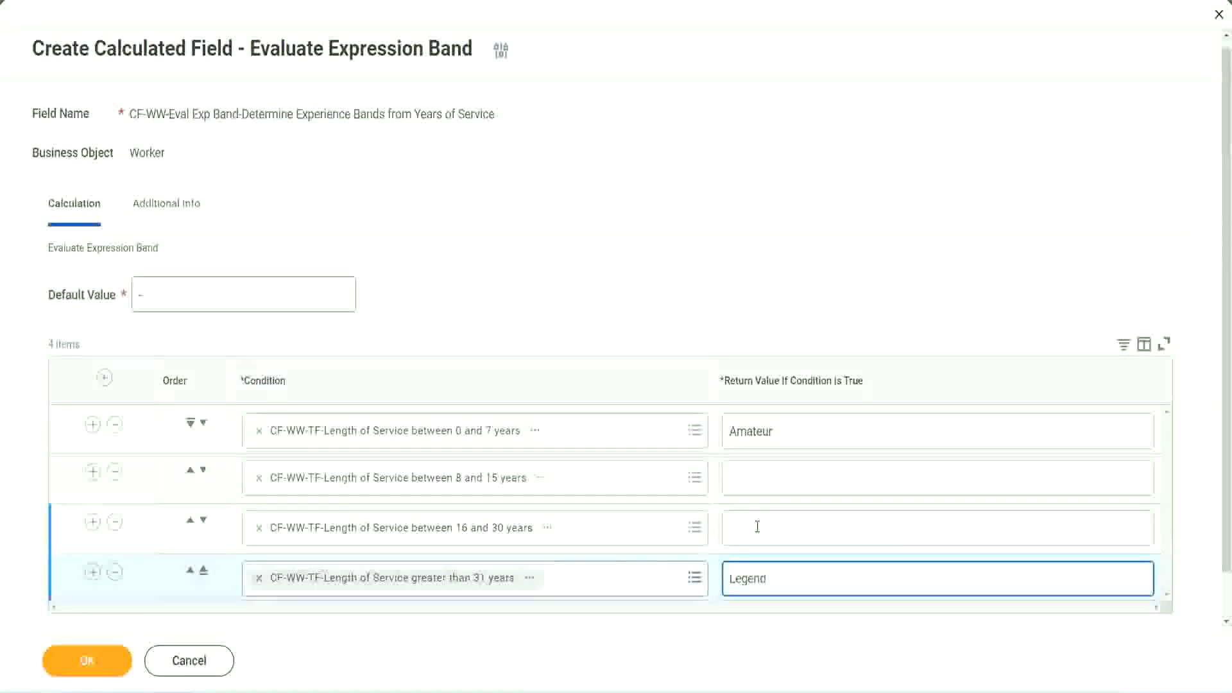
pyautogui.click(757, 526)
pyautogui.write('Senior')
pyautogui.click(777, 480)
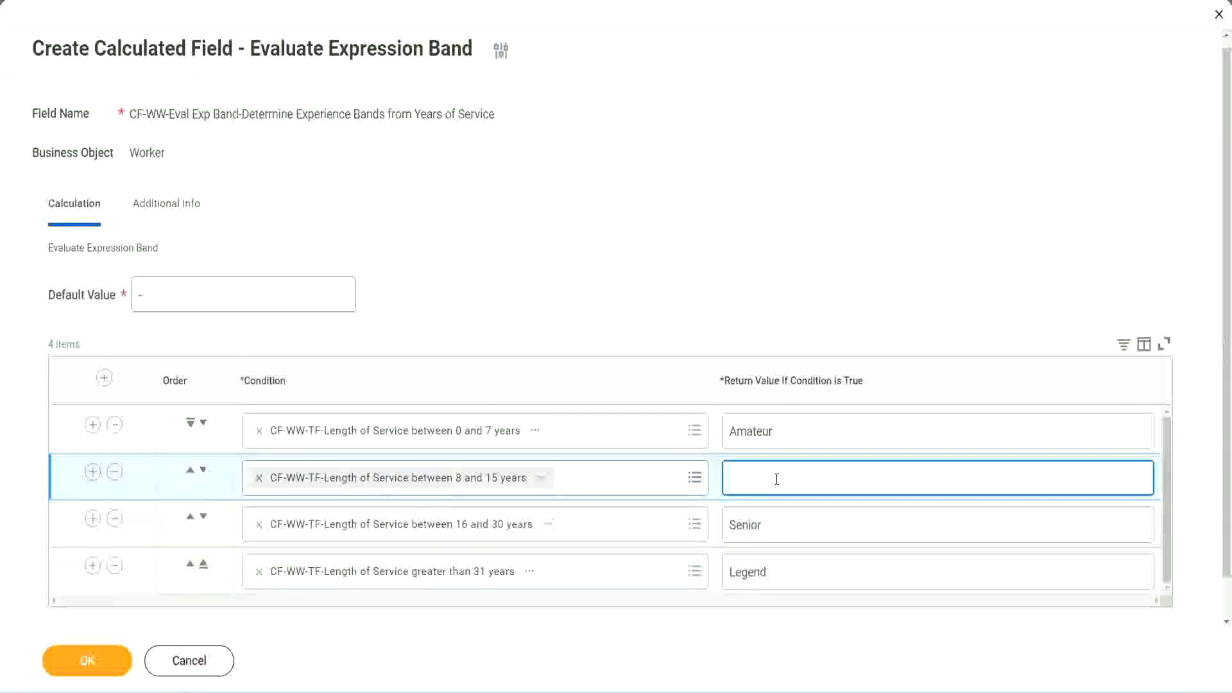
pyautogui.write('Experienced')
pyautogui.click(87, 661)
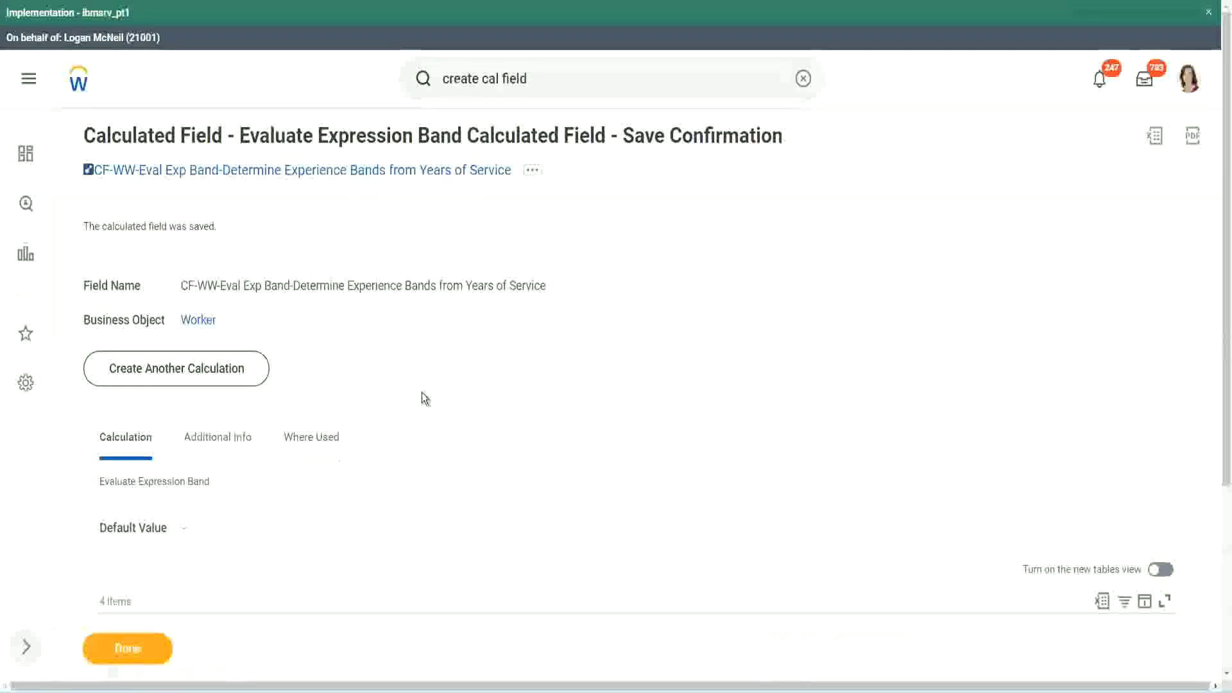
# - Check the Amateur, Experienced and Senior band values in the confirmation table
pyautogui.scroll(-3, 422, 392)
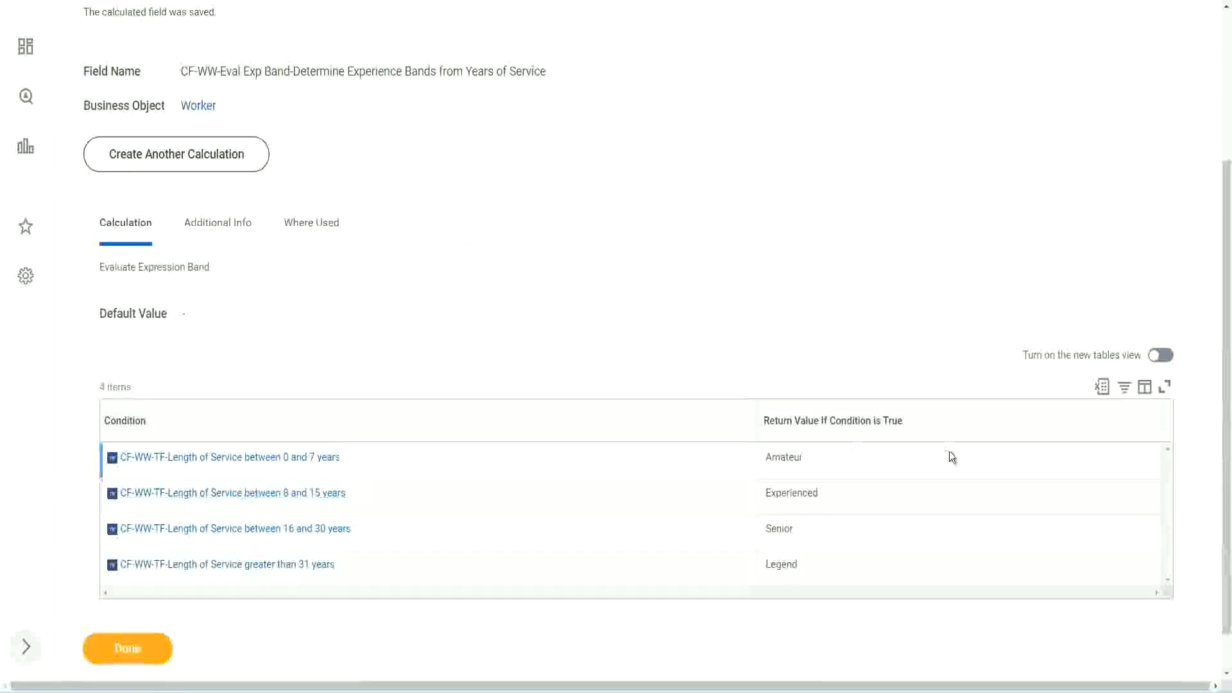
pyautogui.doubleClick(785, 457)
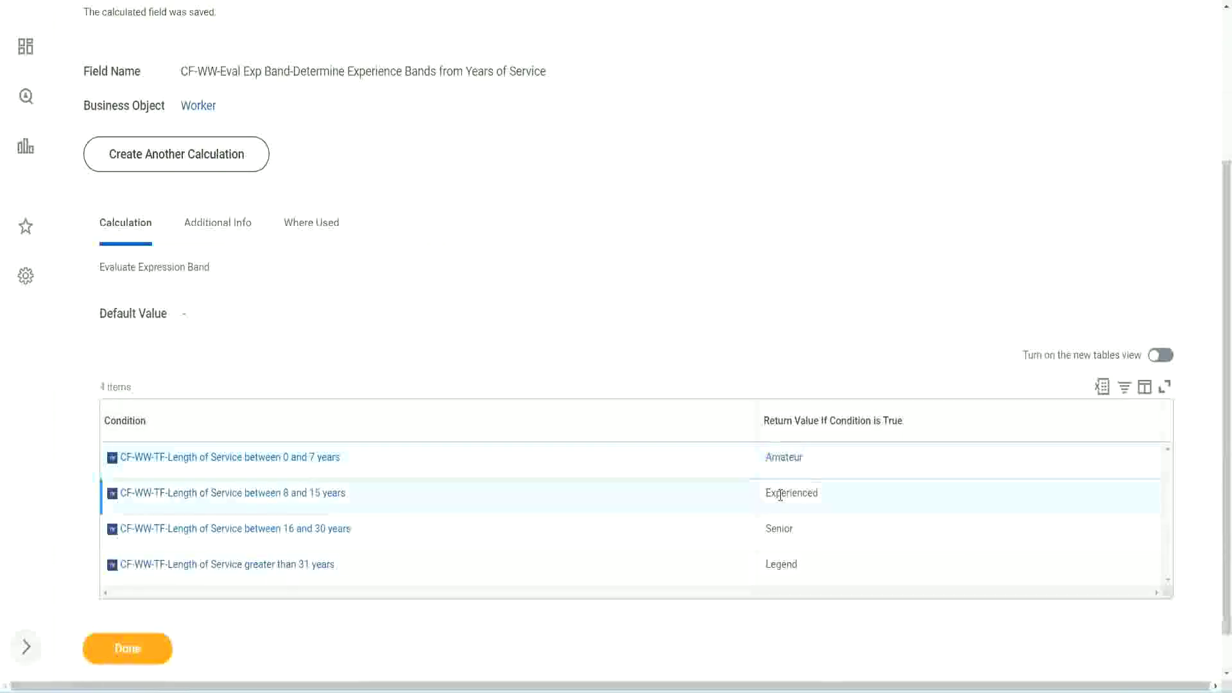
pyautogui.doubleClick(780, 493)
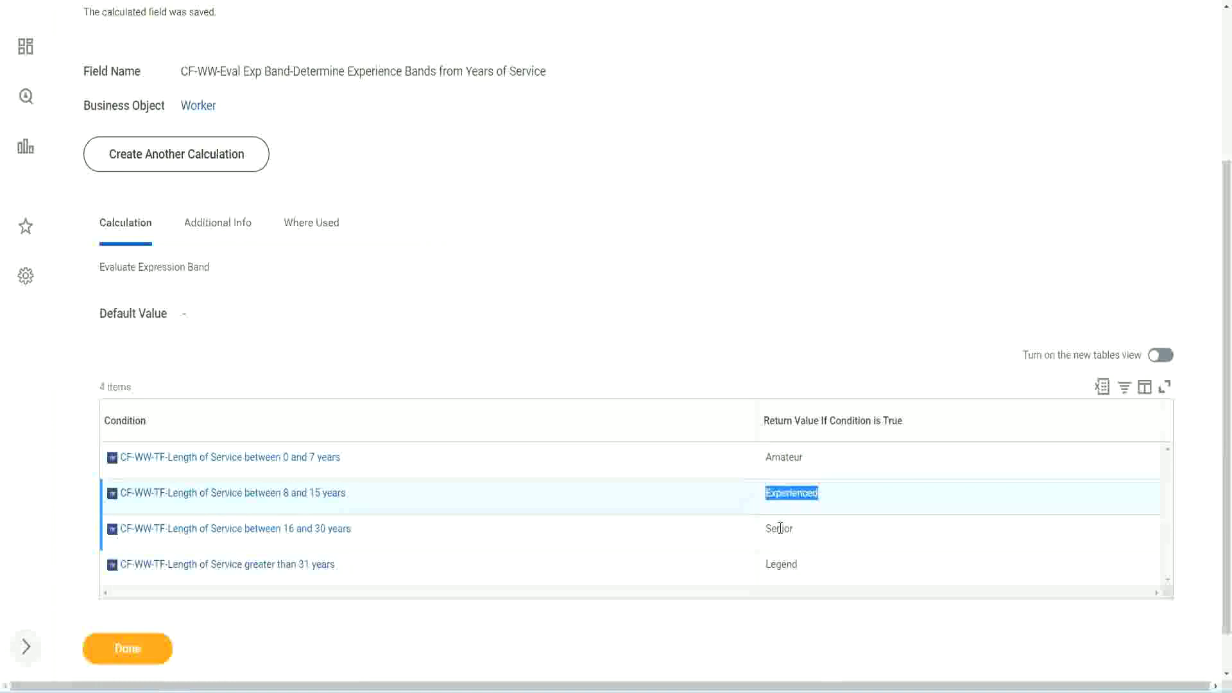
pyautogui.doubleClick(781, 528)
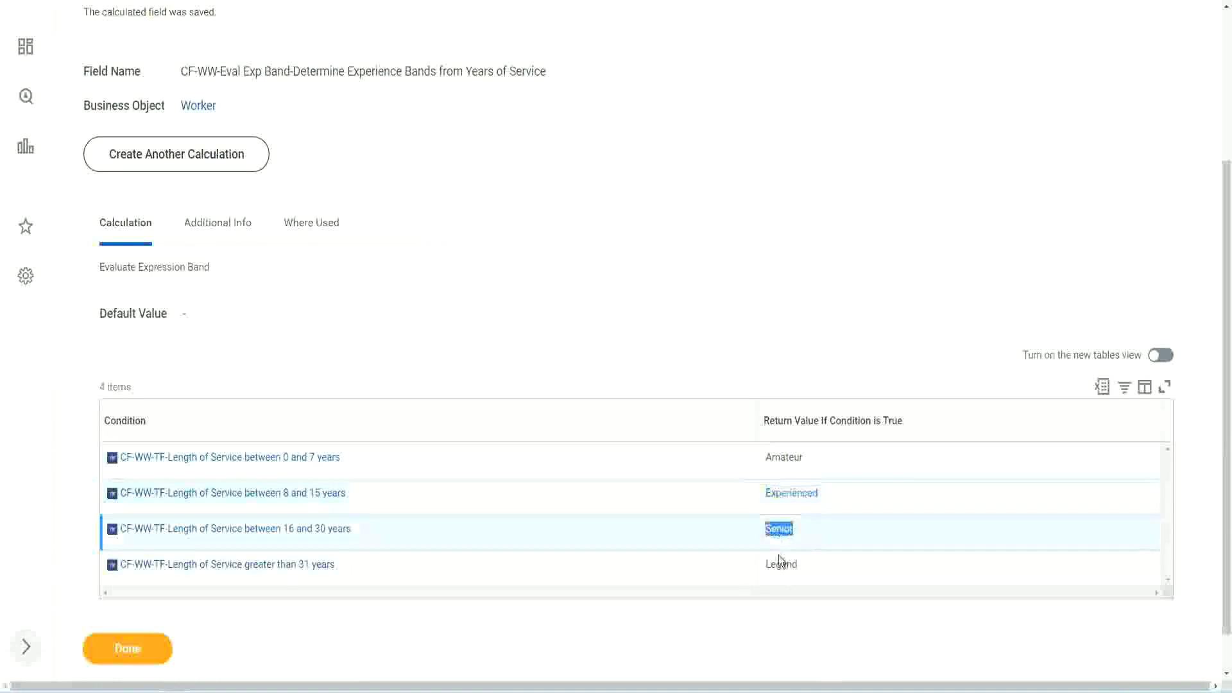
pyautogui.click(784, 567)
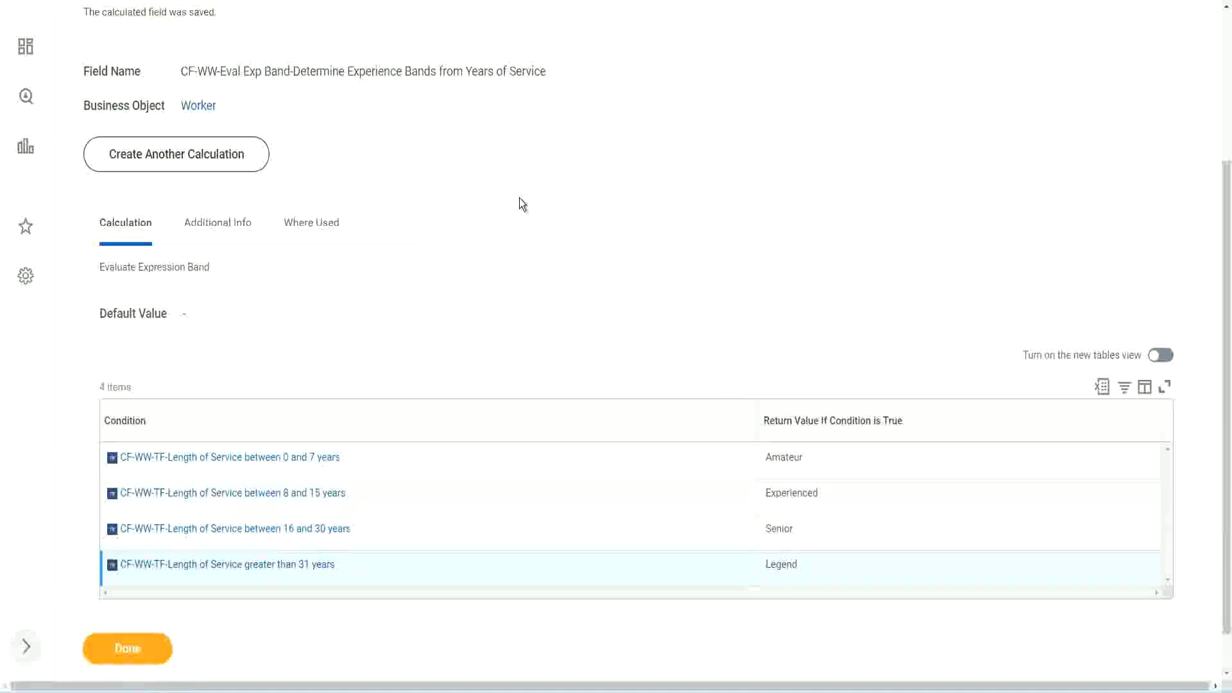
pyautogui.scroll(3, 522, 204)
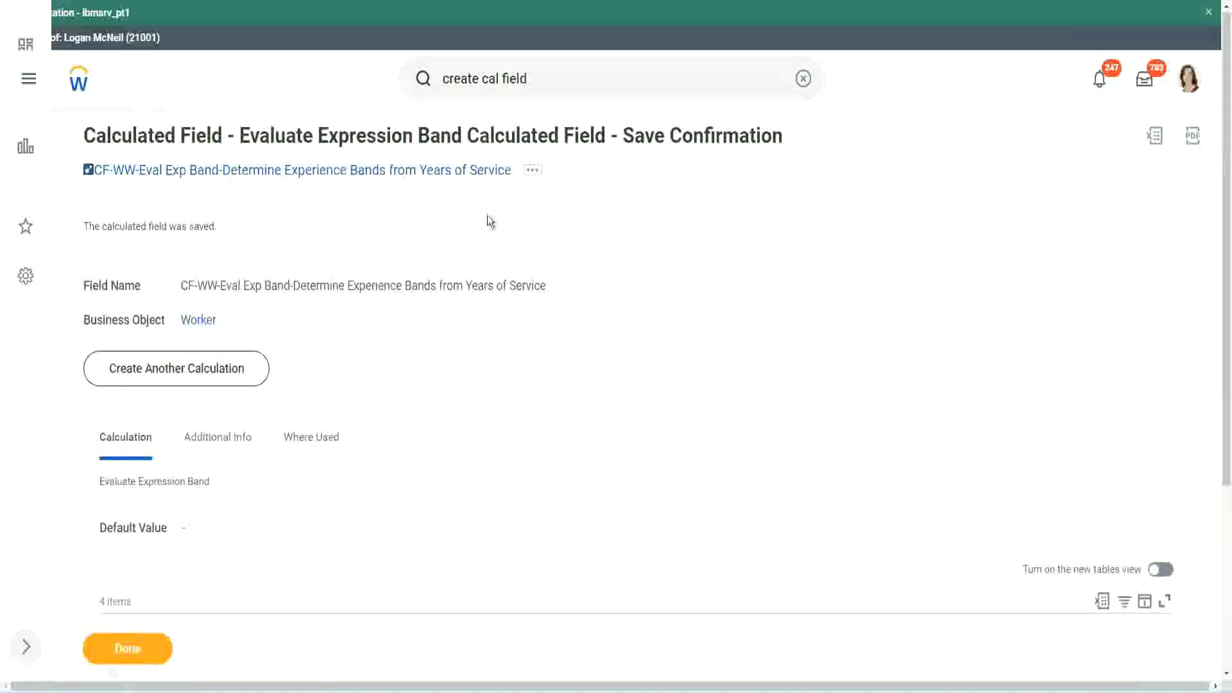
# - Copy the saved band field's name as text and scroll through its details
pyautogui.rightClick(403, 175)
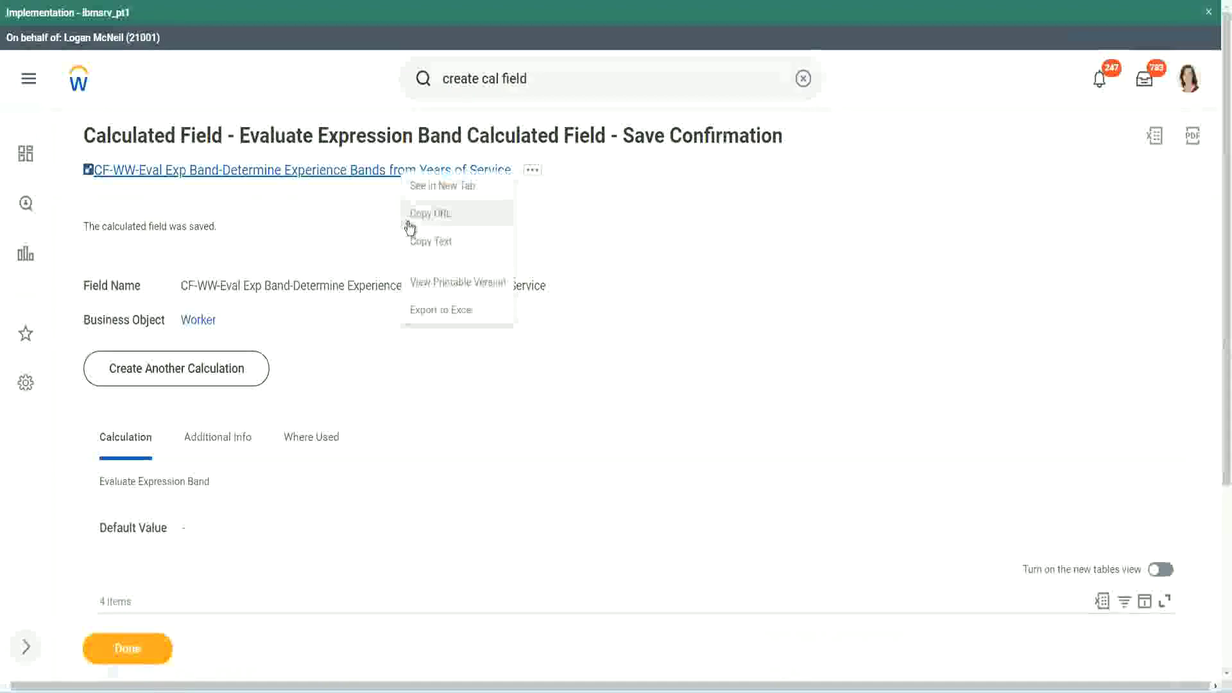
pyautogui.click(427, 244)
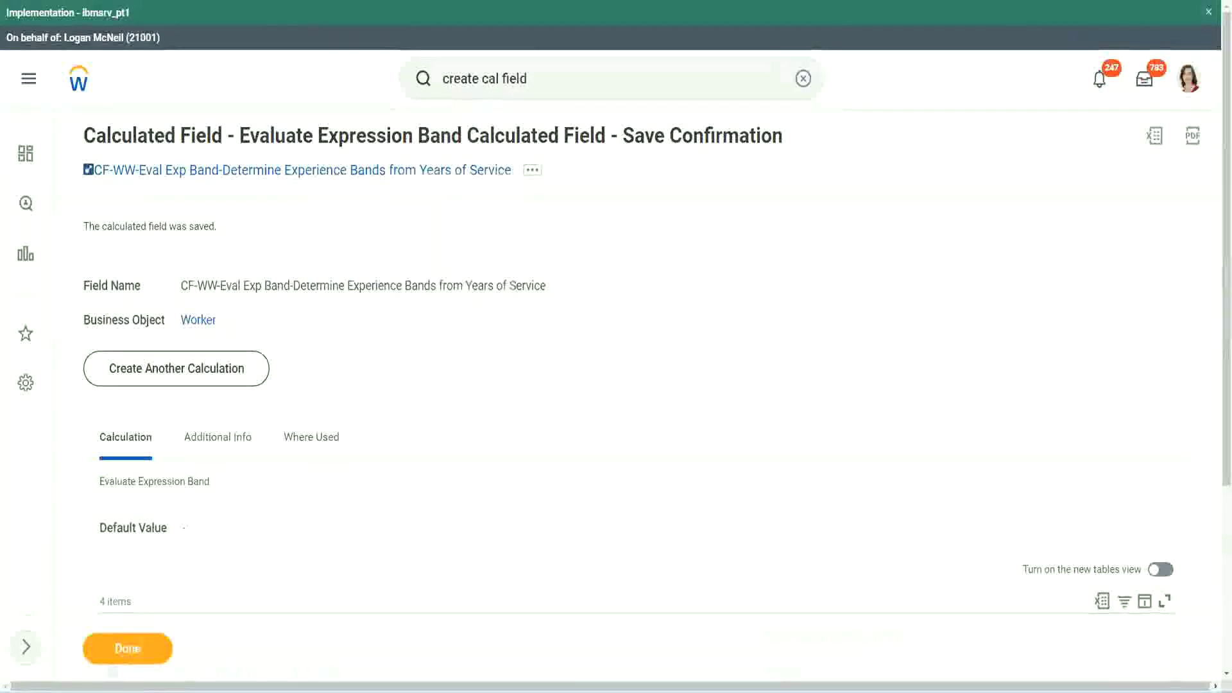
pyautogui.scroll(-3, 407, 497)
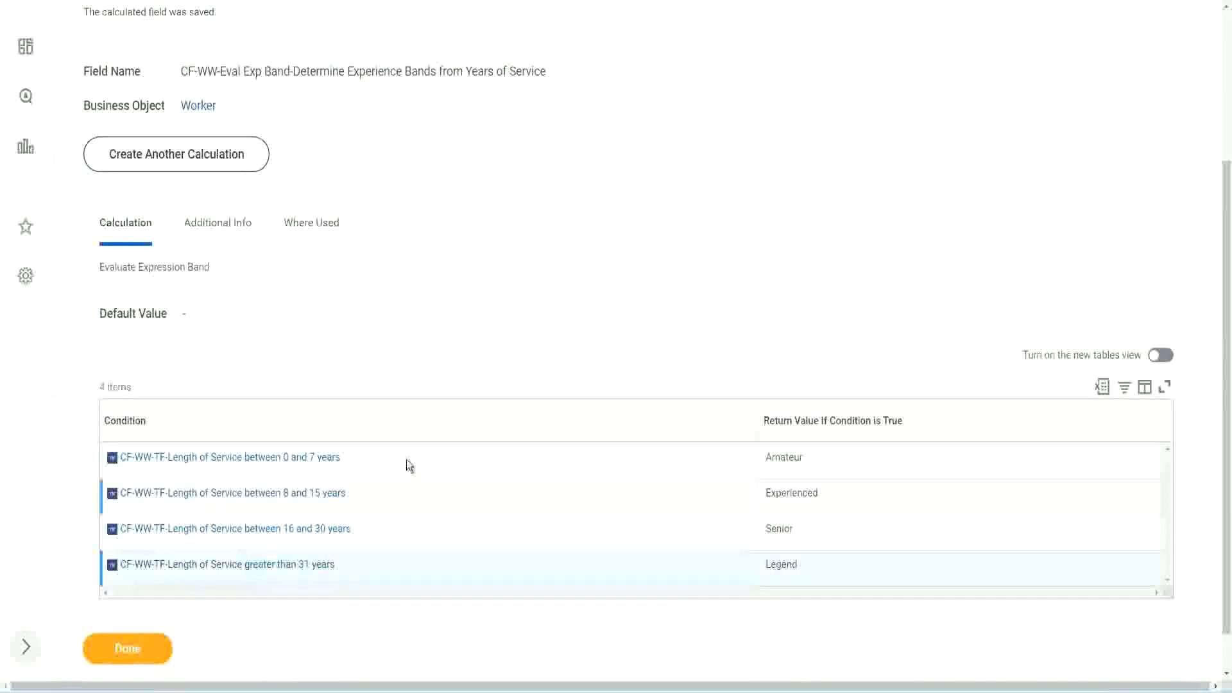
pyautogui.scroll(-1, 406, 468)
pyautogui.scroll(2, 430, 288)
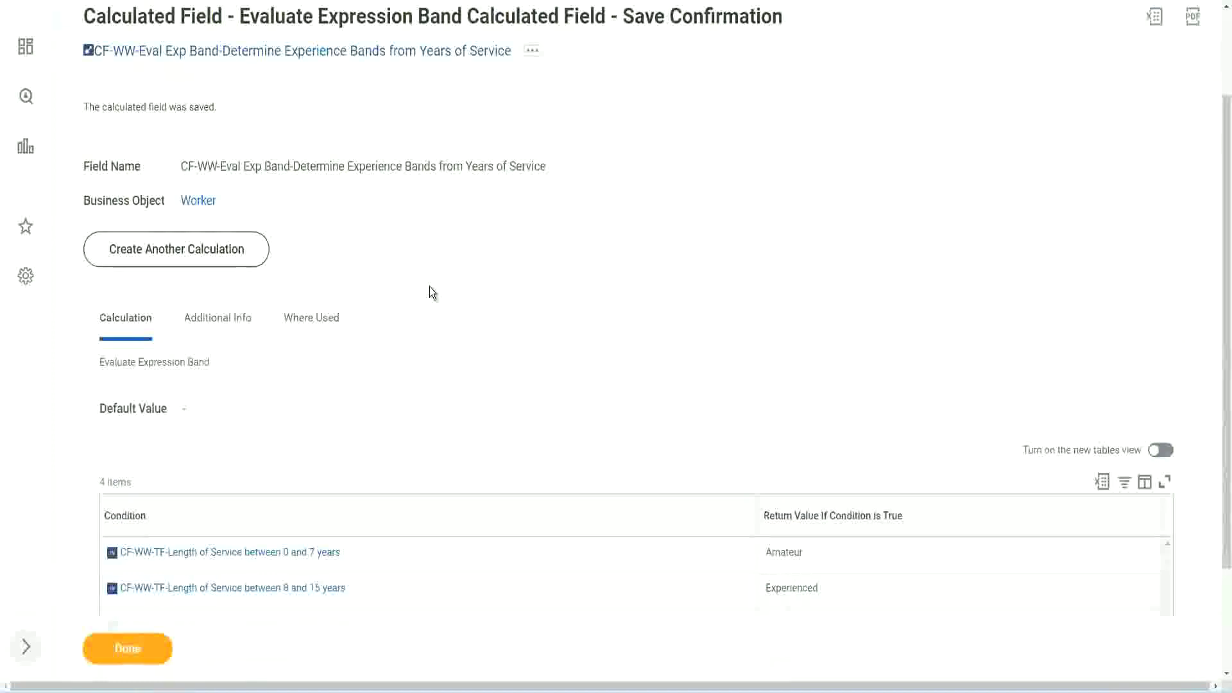
pyautogui.scroll(-2, 429, 287)
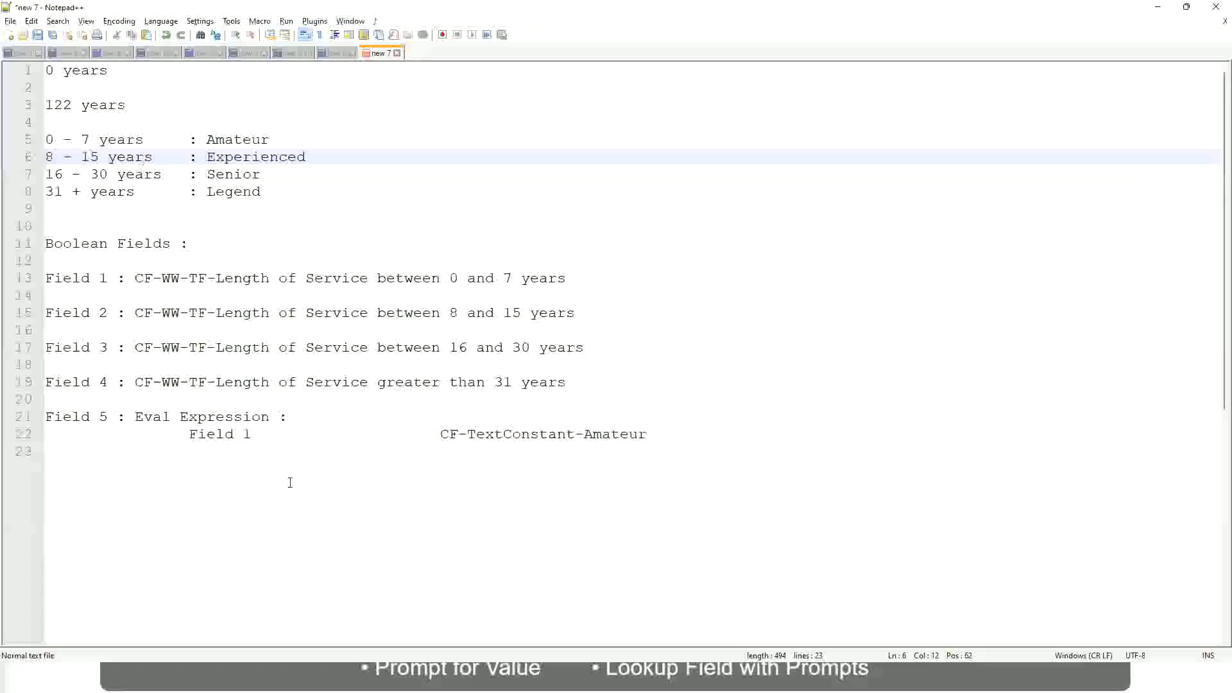
pyautogui.hotkey('alt', 'Tab')
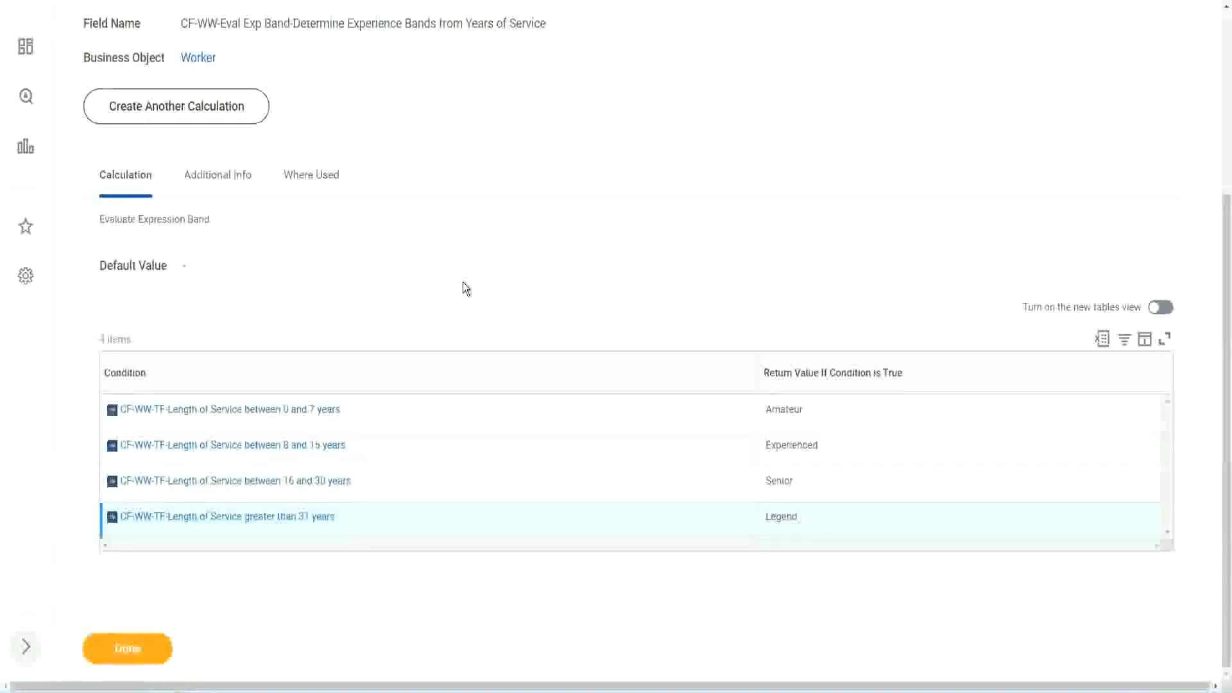
# - Close the band field view with Done, landing on the WW Employee Details report definition
pyautogui.scroll(1, 466, 288)
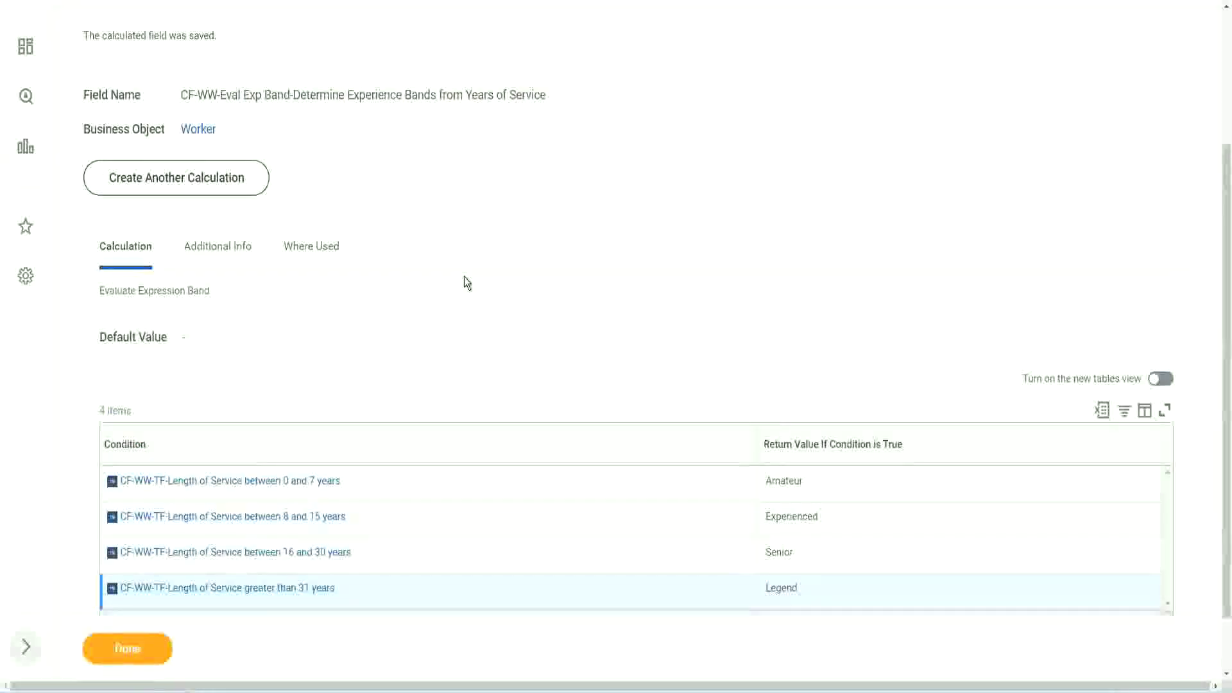
pyautogui.scroll(2, 467, 283)
pyautogui.scroll(1, 467, 282)
pyautogui.scroll(-3, 467, 283)
pyautogui.scroll(-1, 467, 282)
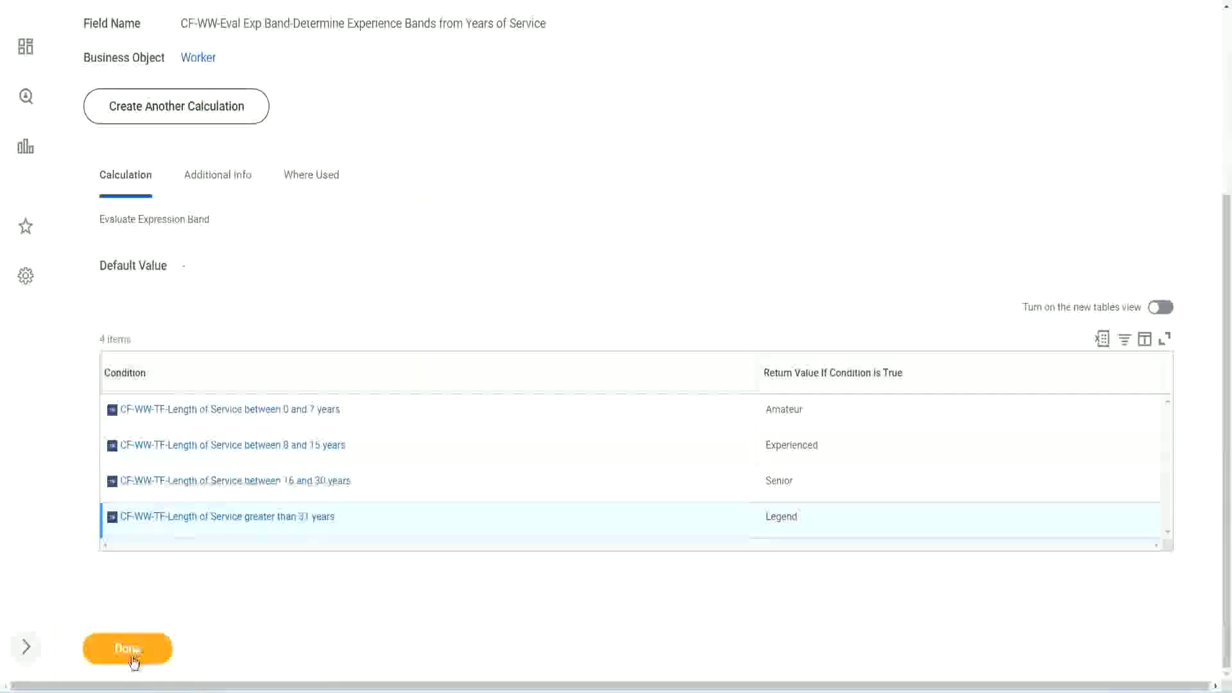
pyautogui.click(131, 661)
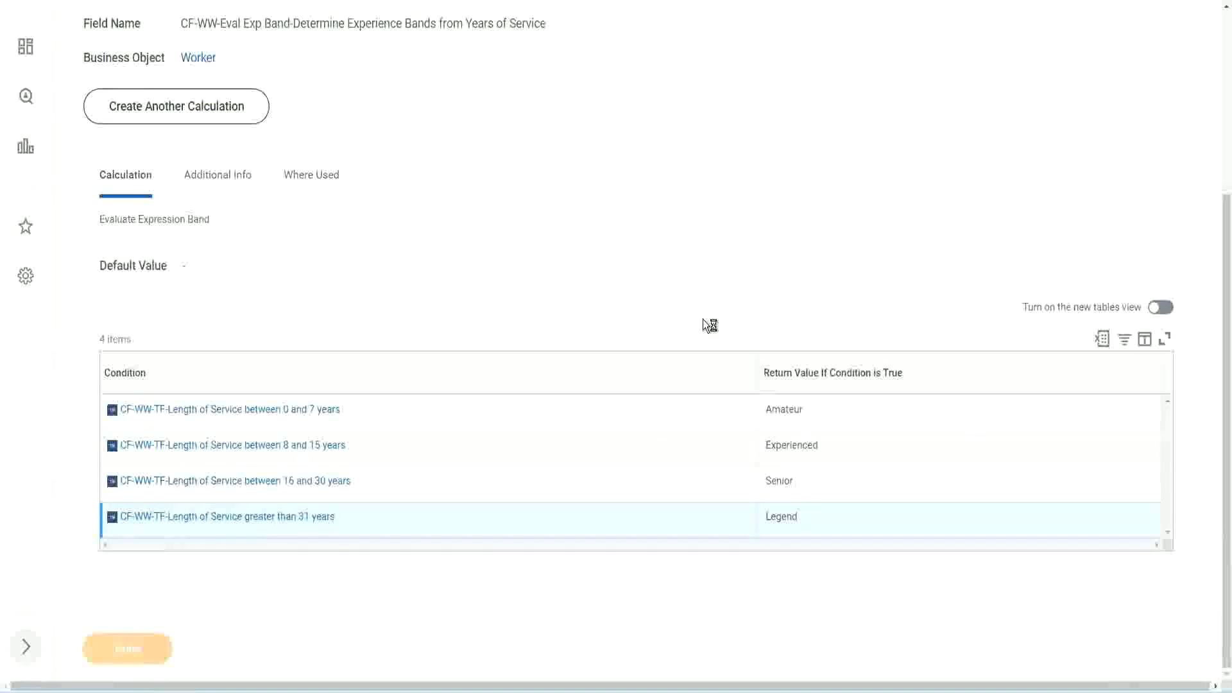
pyautogui.scroll(-1, 552, 286)
pyautogui.scroll(-2, 552, 287)
pyautogui.scroll(3, 552, 286)
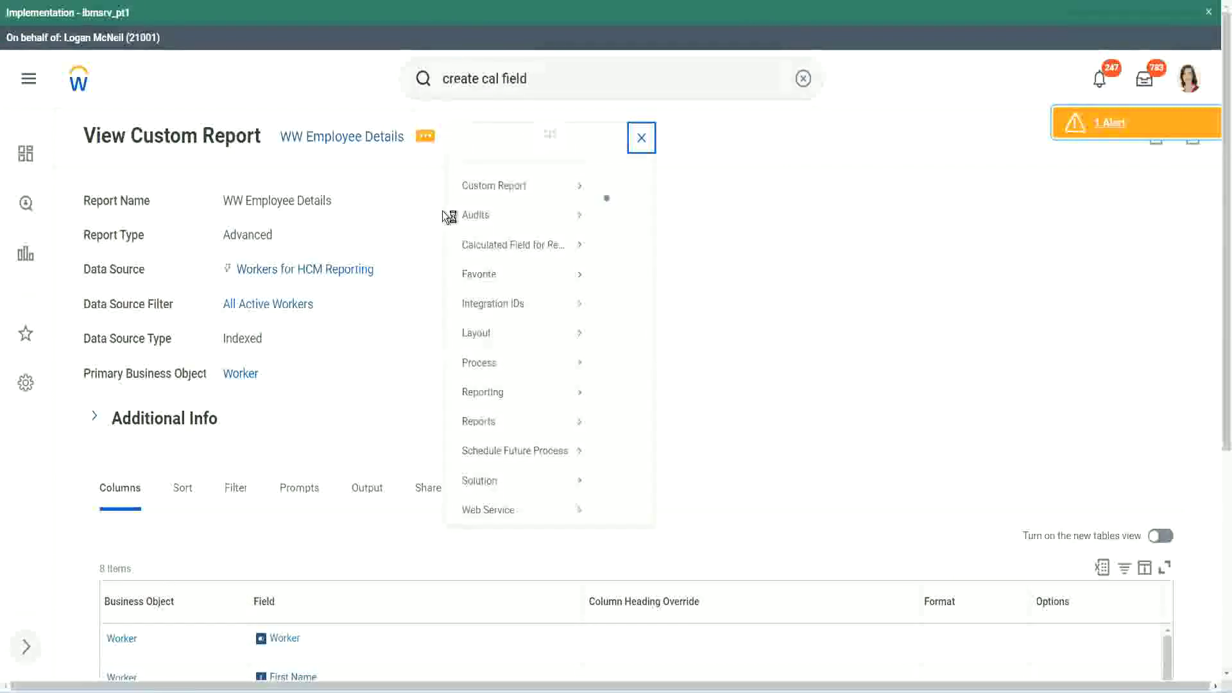
# - Open the WW Employee Details report in edit mode and scroll down to its Columns table
pyautogui.moveTo(520, 184)
pyautogui.click(627, 211)
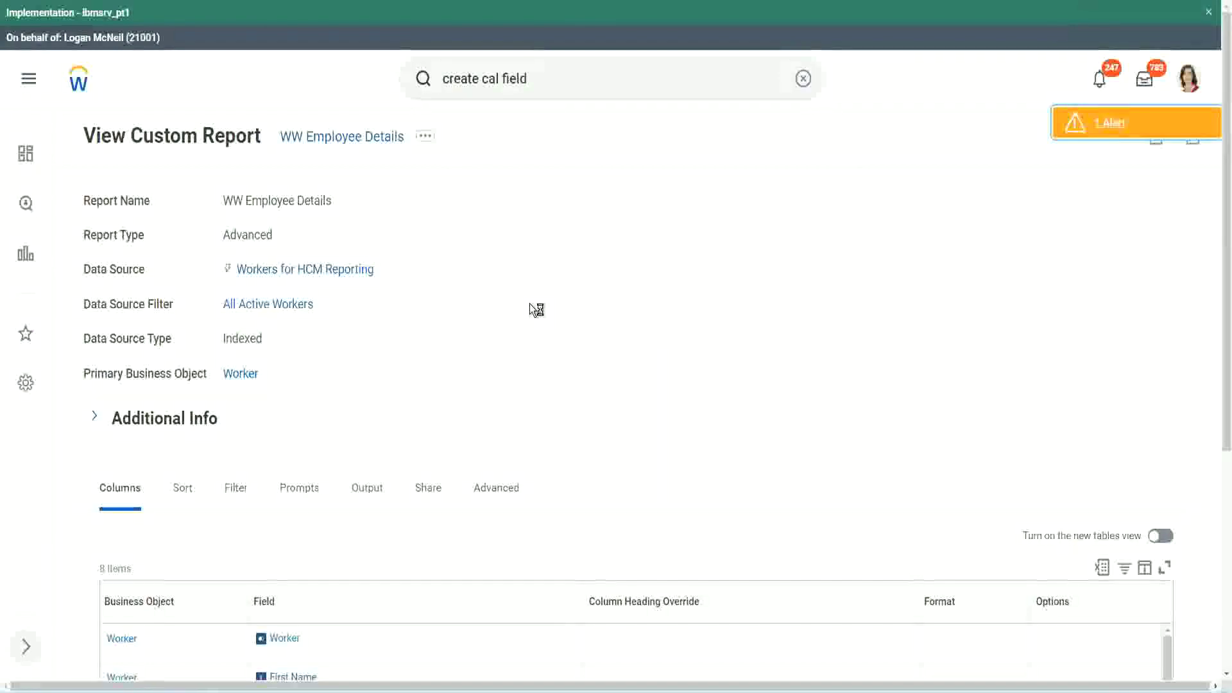
pyautogui.scroll(-1, 529, 303)
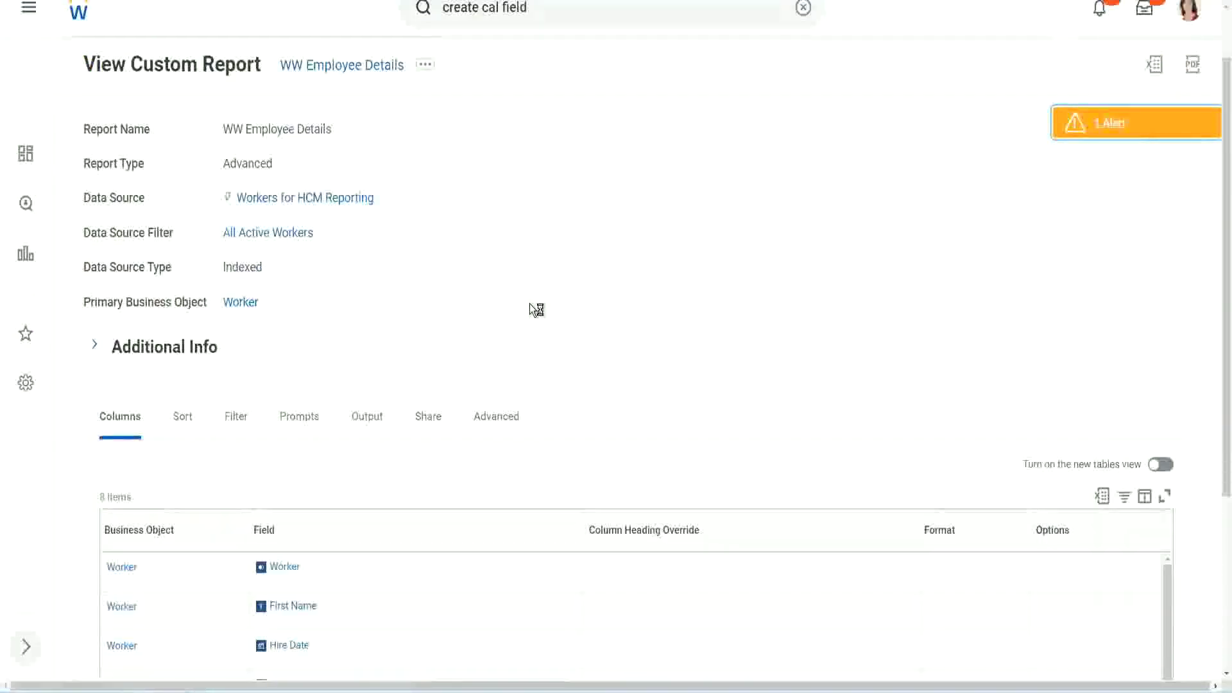
pyautogui.scroll(-1, 529, 303)
pyautogui.scroll(-3, 530, 303)
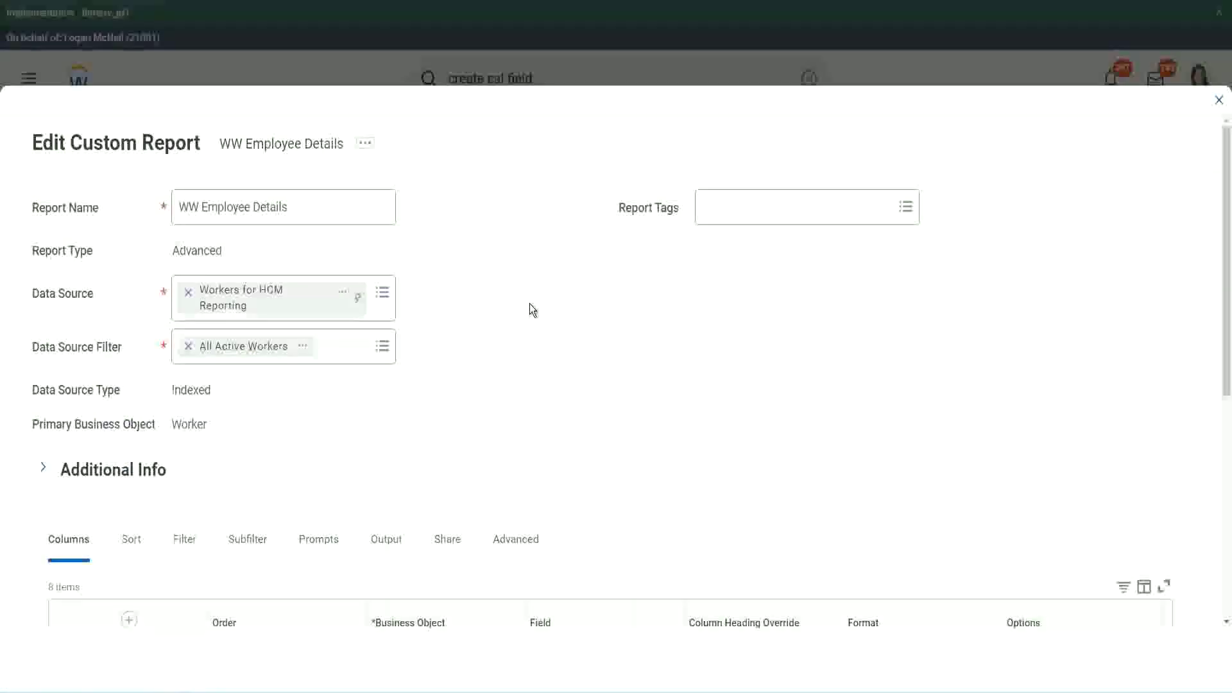
pyautogui.scroll(-6, 383, 533)
pyautogui.scroll(-2, 384, 532)
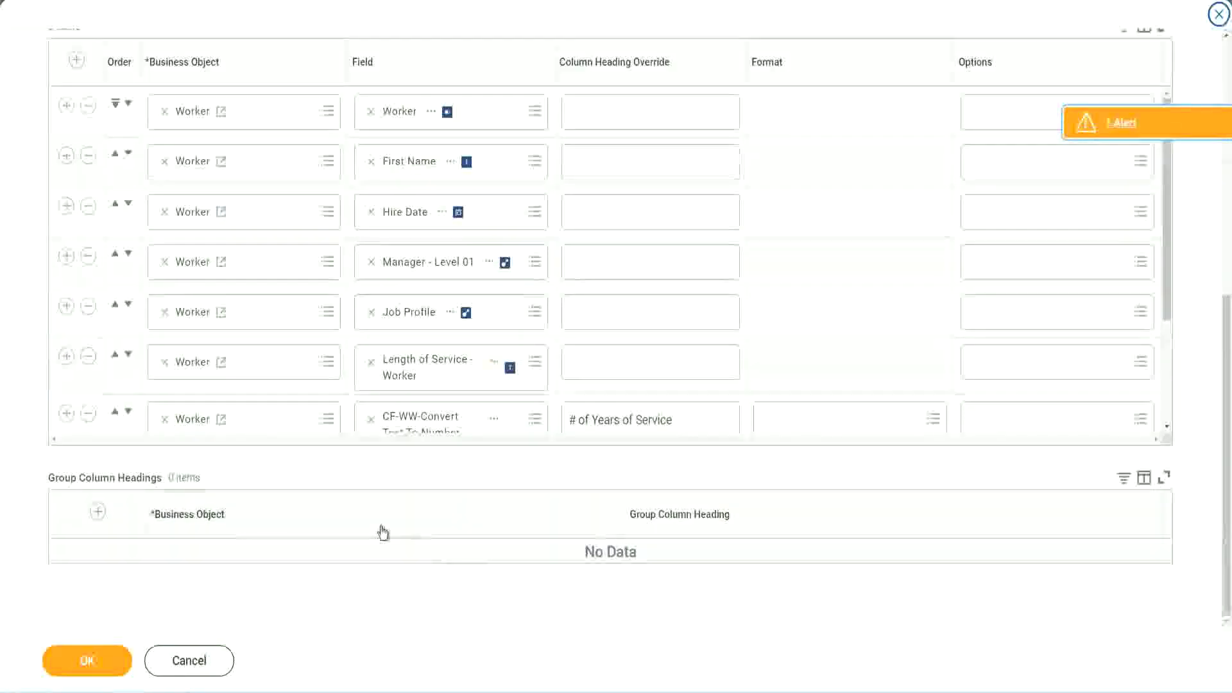
pyautogui.scroll(-2, 226, 352)
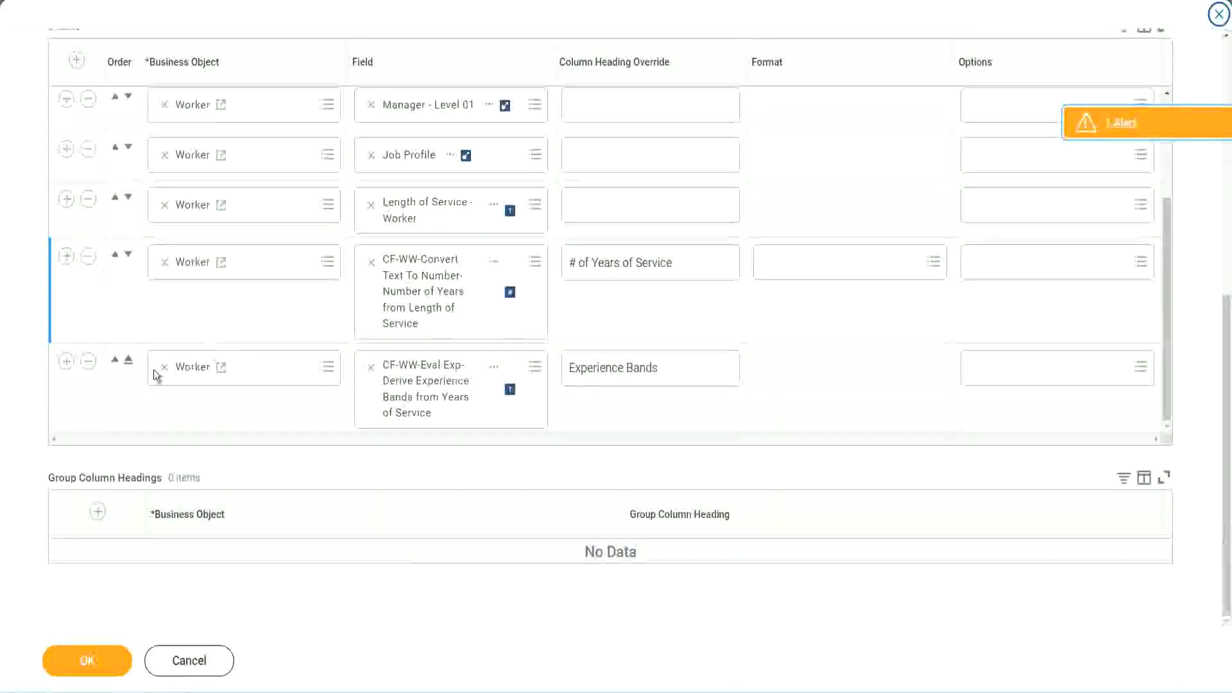
# - Add a column row using the CF-WW-Eval Exp Band-Determine Experience Bands from Years of Service field
pyautogui.click(66, 362)
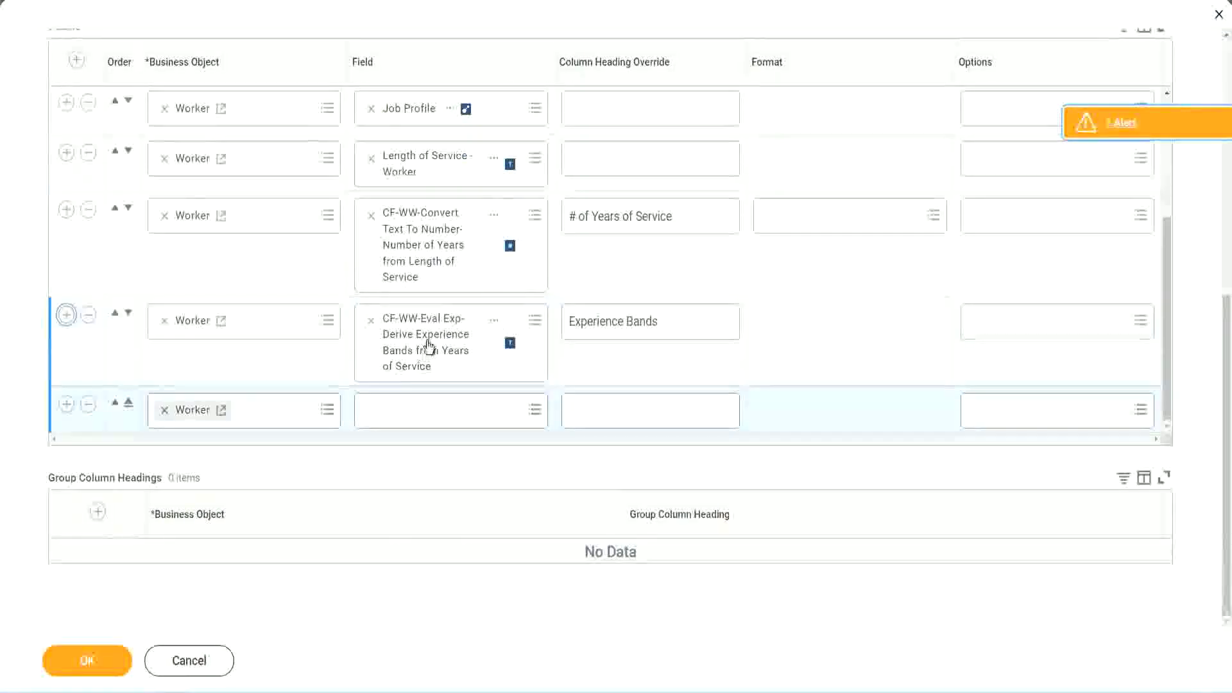
pyautogui.rightClick(429, 347)
pyautogui.click(414, 423)
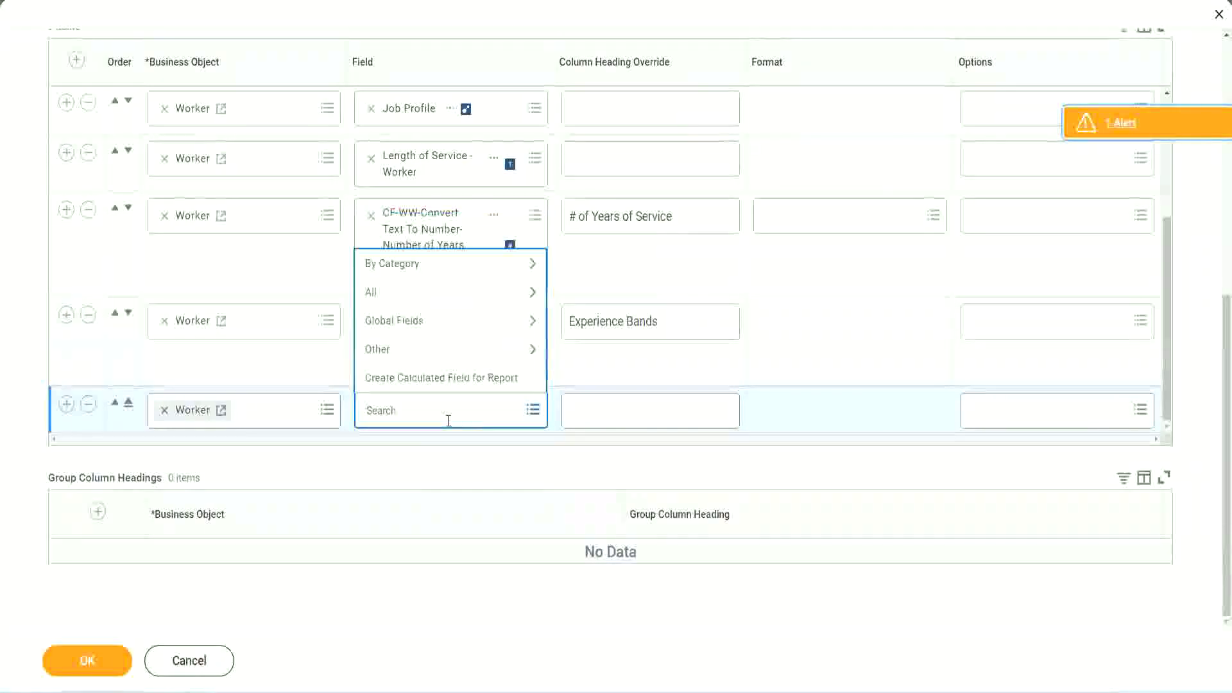
pyautogui.hotkey('ctrl', 'v')
pyautogui.hotkey('ctrl', 'a')
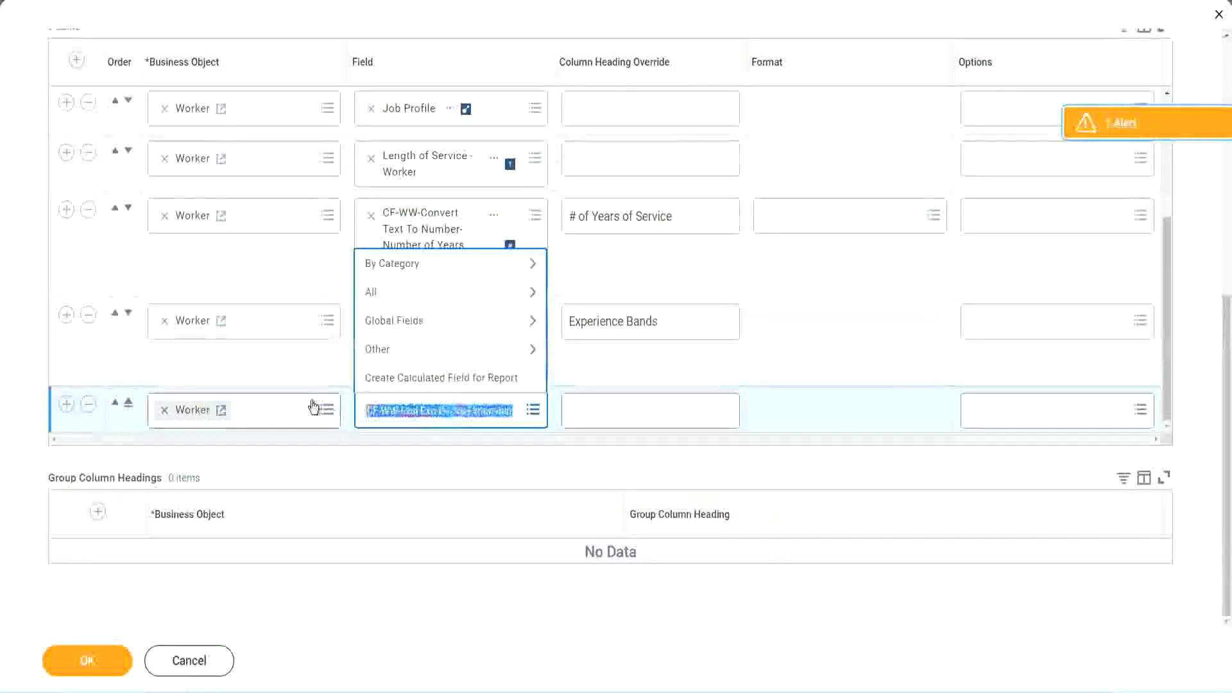
pyautogui.click(436, 410)
pyautogui.write('Band')
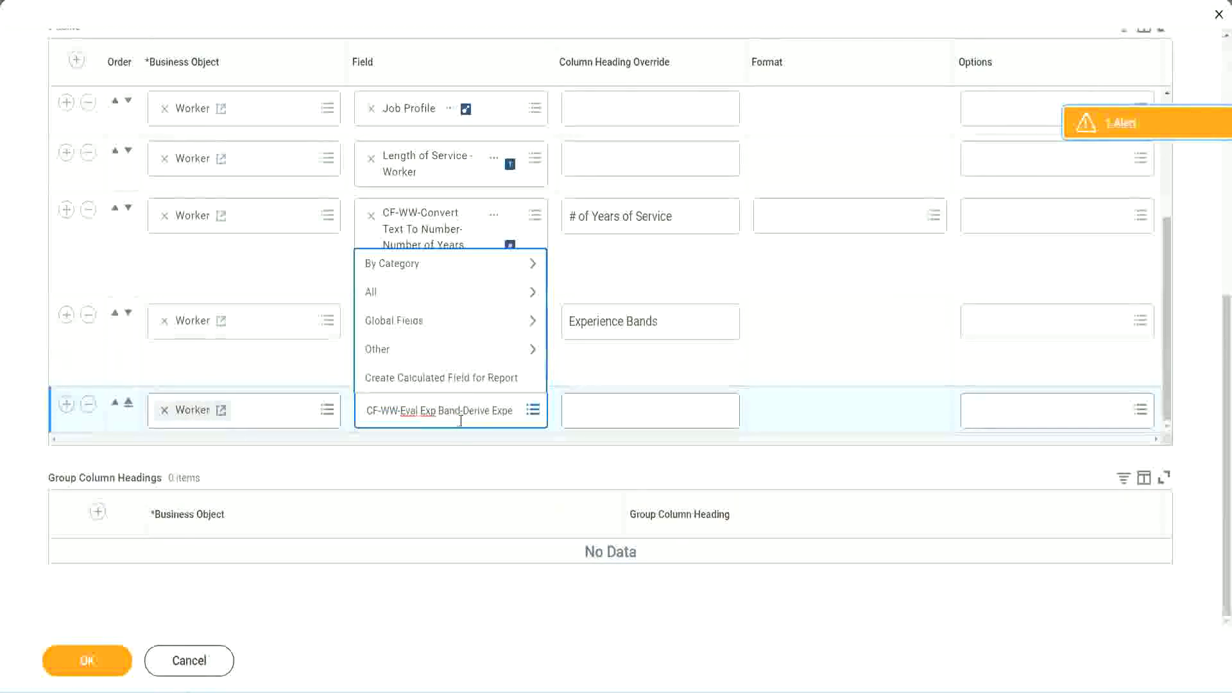
pyautogui.press('Delete')
pyautogui.press('Delete')
pyautogui.press('Delete')
pyautogui.press('Delete')
pyautogui.press('Delete')
pyautogui.press('Delete')
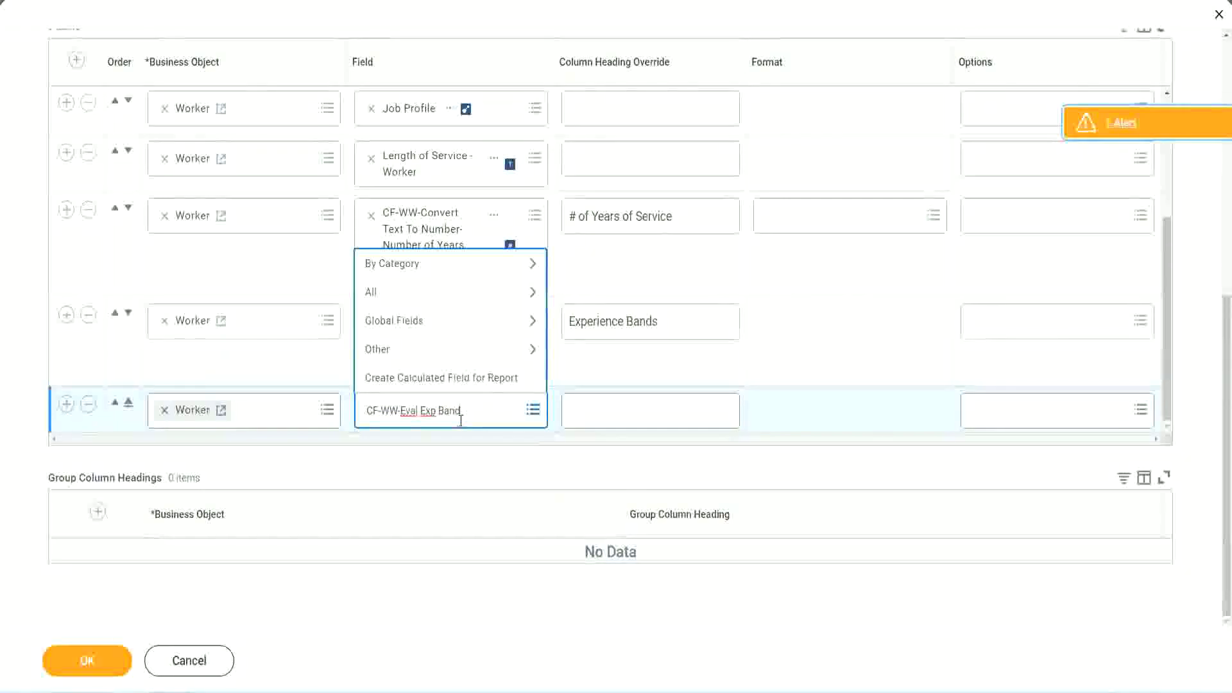
pyautogui.press('Return')
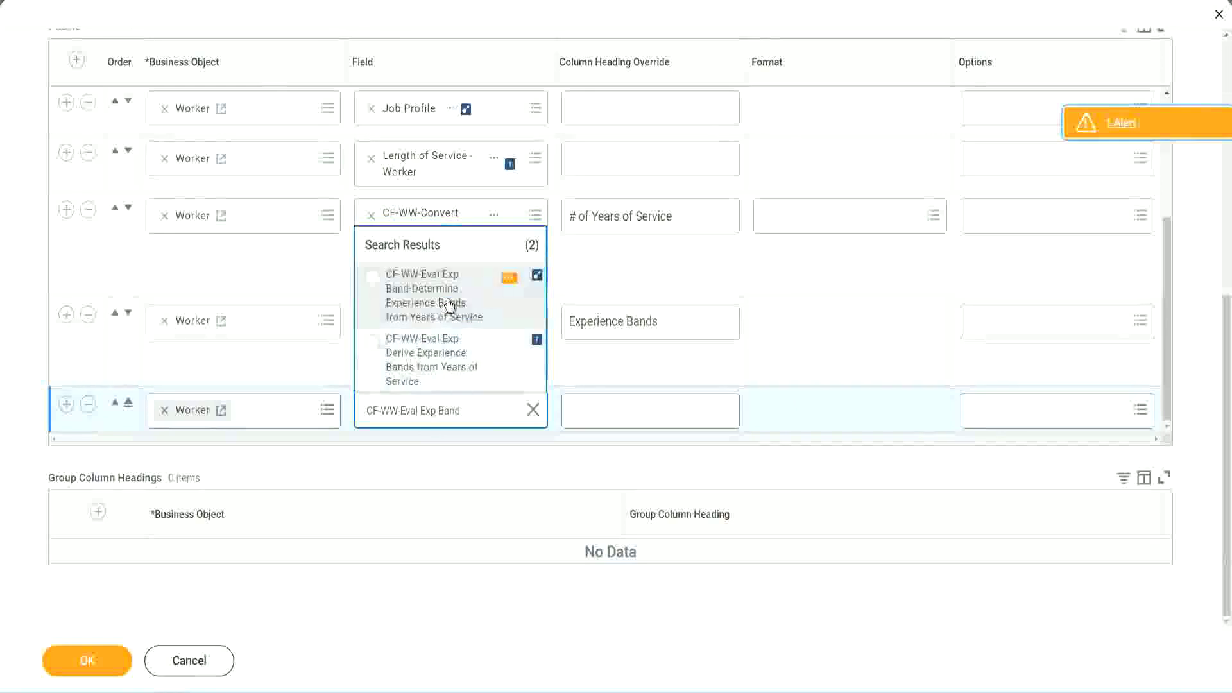
pyautogui.click(450, 304)
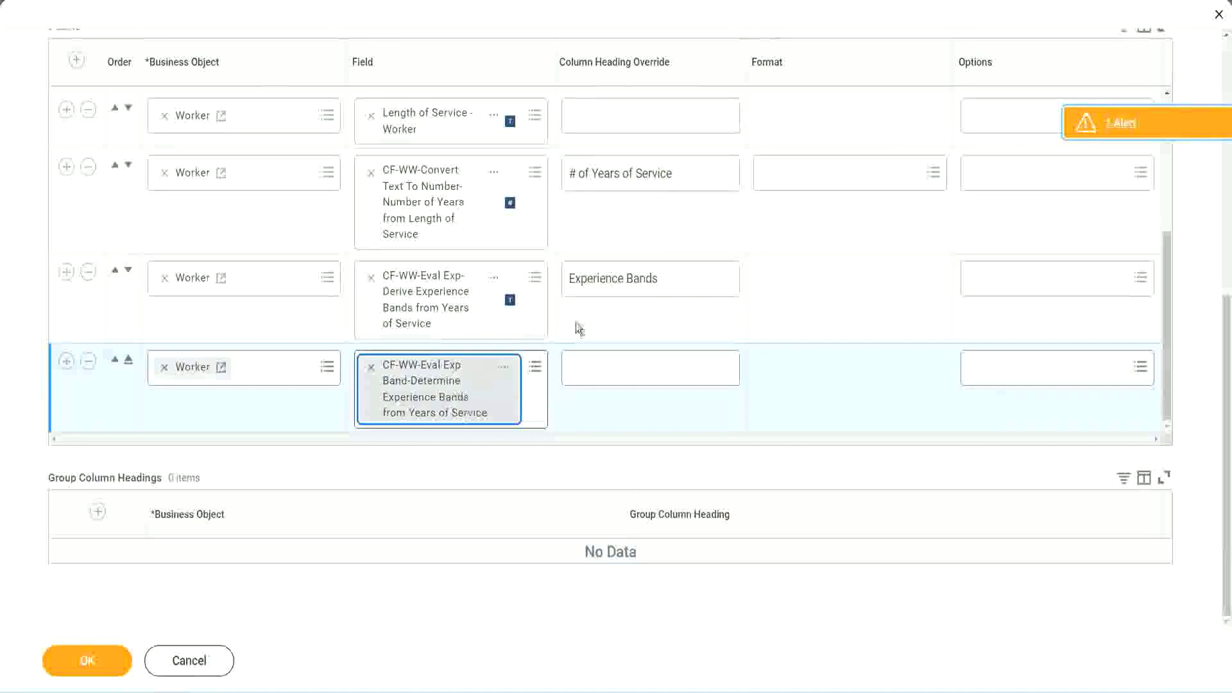
# - Set the new column's heading to 'Experience Bands (Eval Exp Bands)' and save the report
pyautogui.click(678, 279)
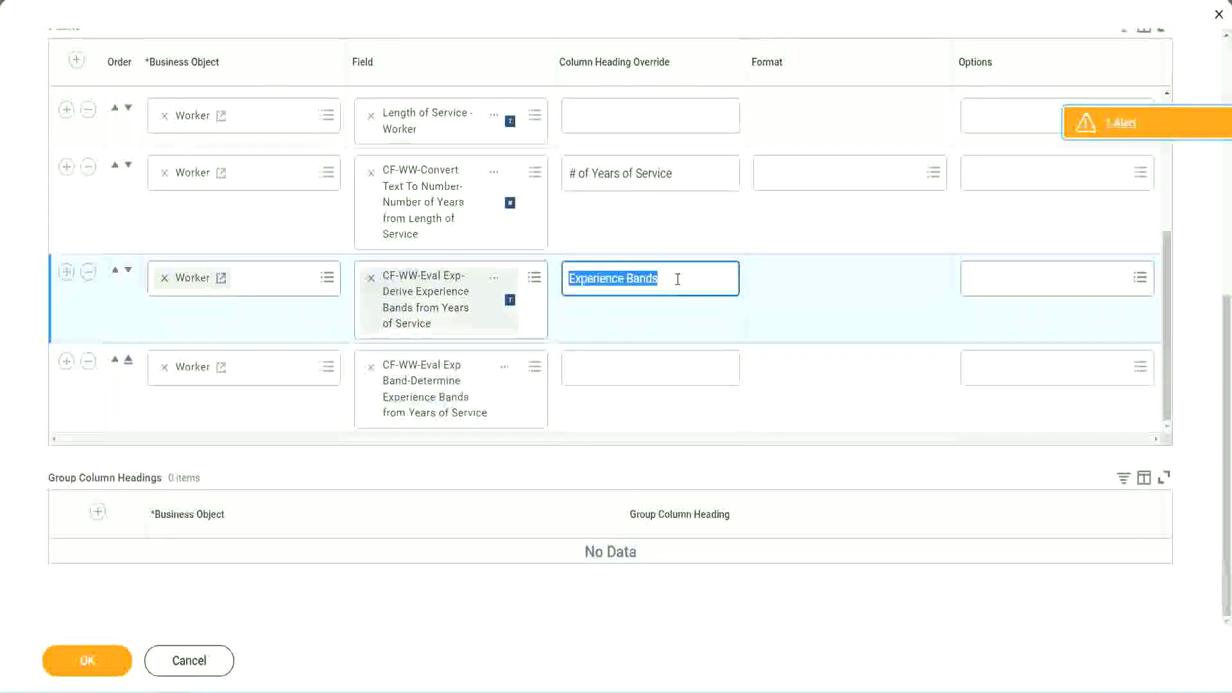
pyautogui.click(599, 367)
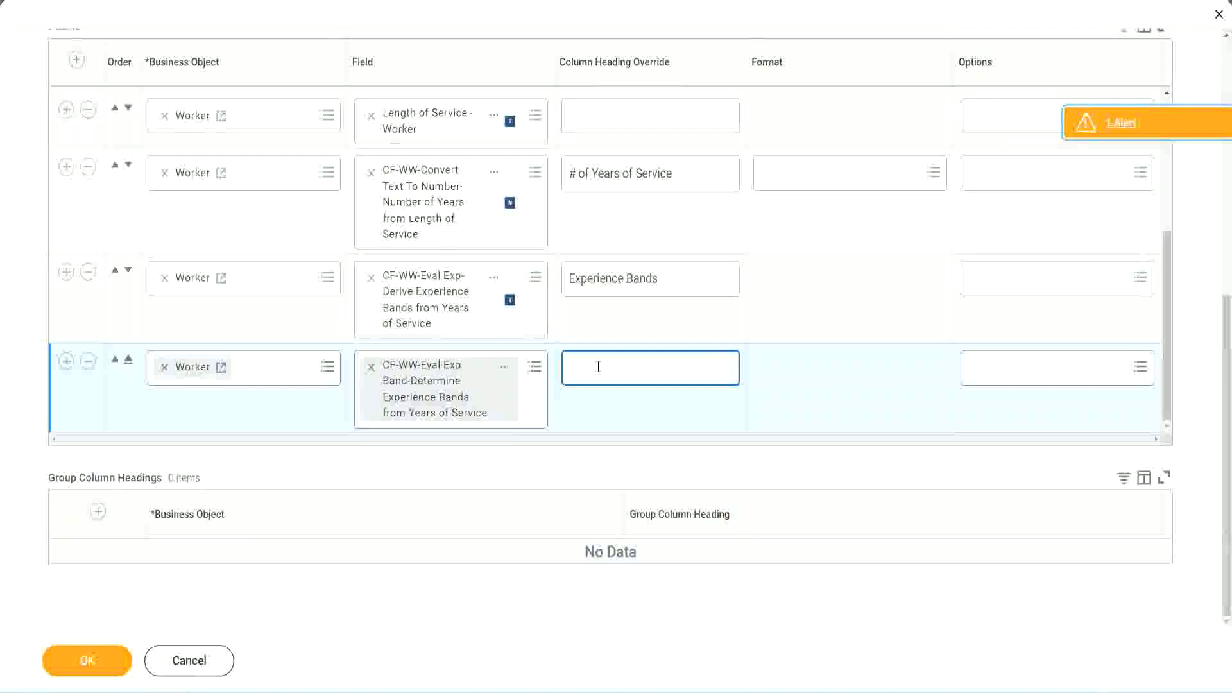
pyautogui.write('Experience Bands')
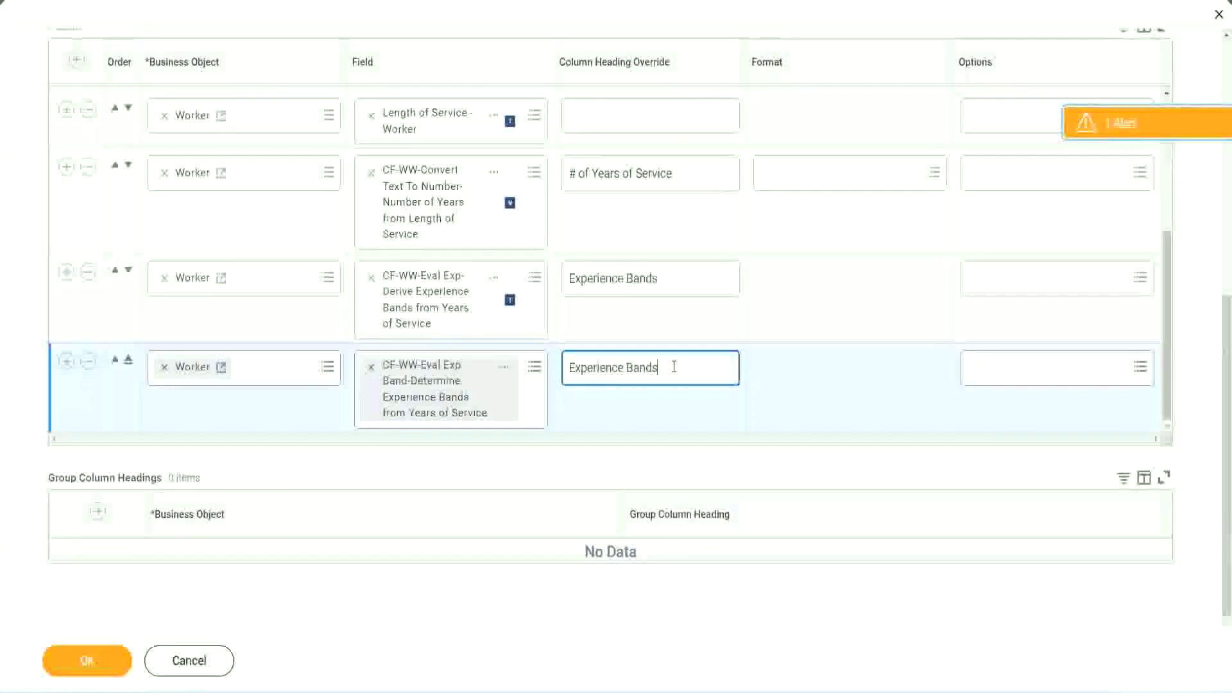
pyautogui.write(' (')
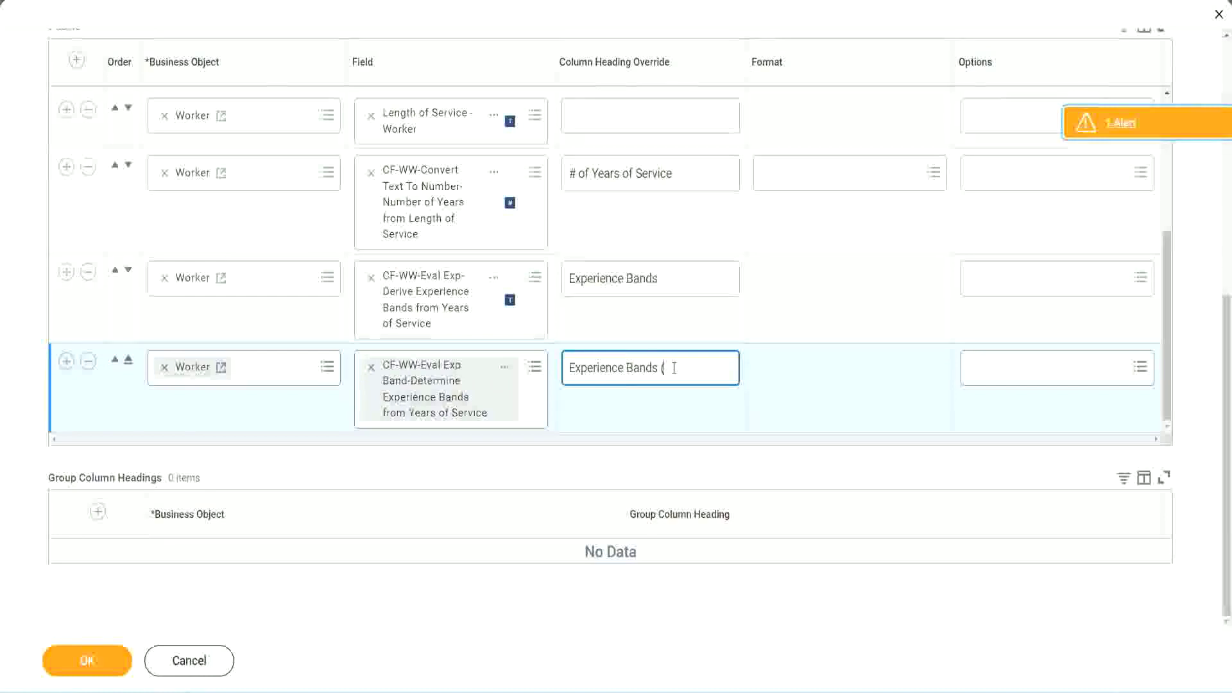
pyautogui.write('Eval Exp')
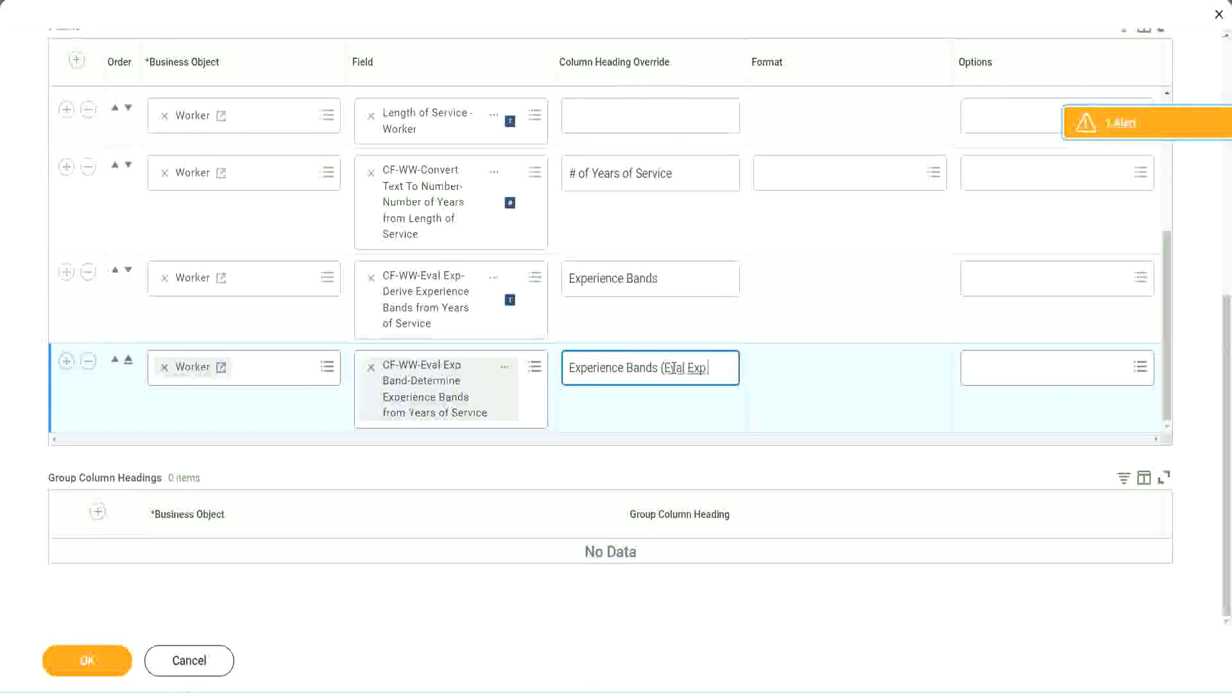
pyautogui.write(' Bands)')
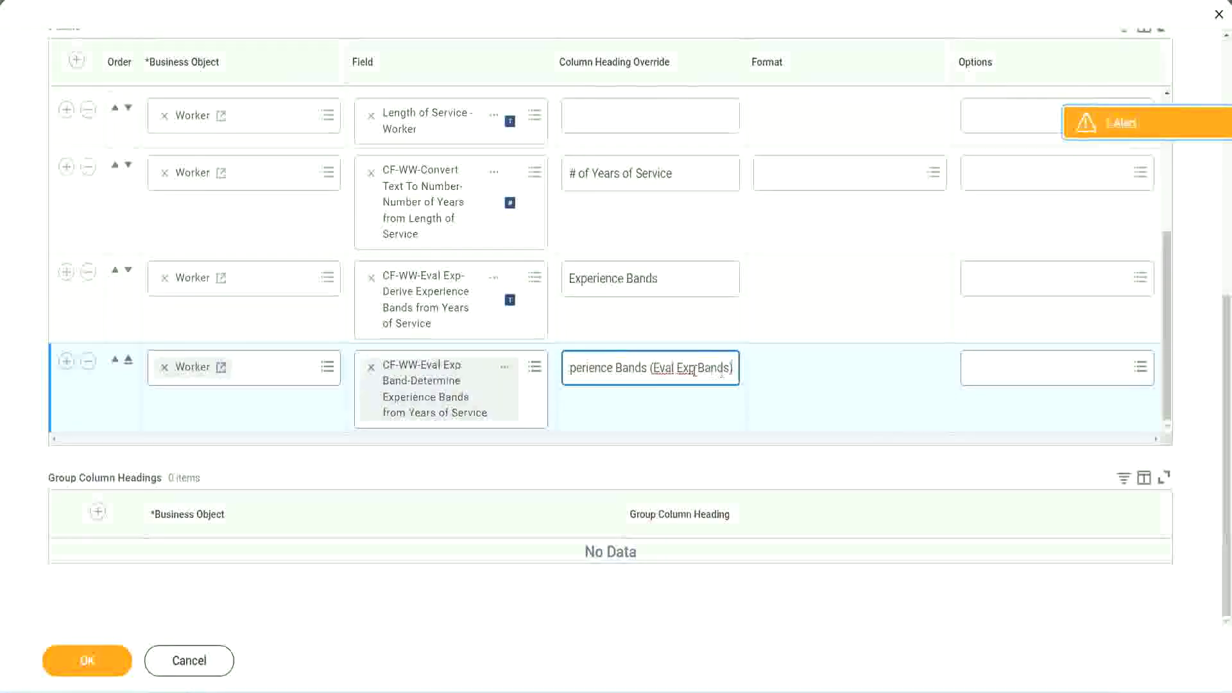
pyautogui.doubleClick(688, 368)
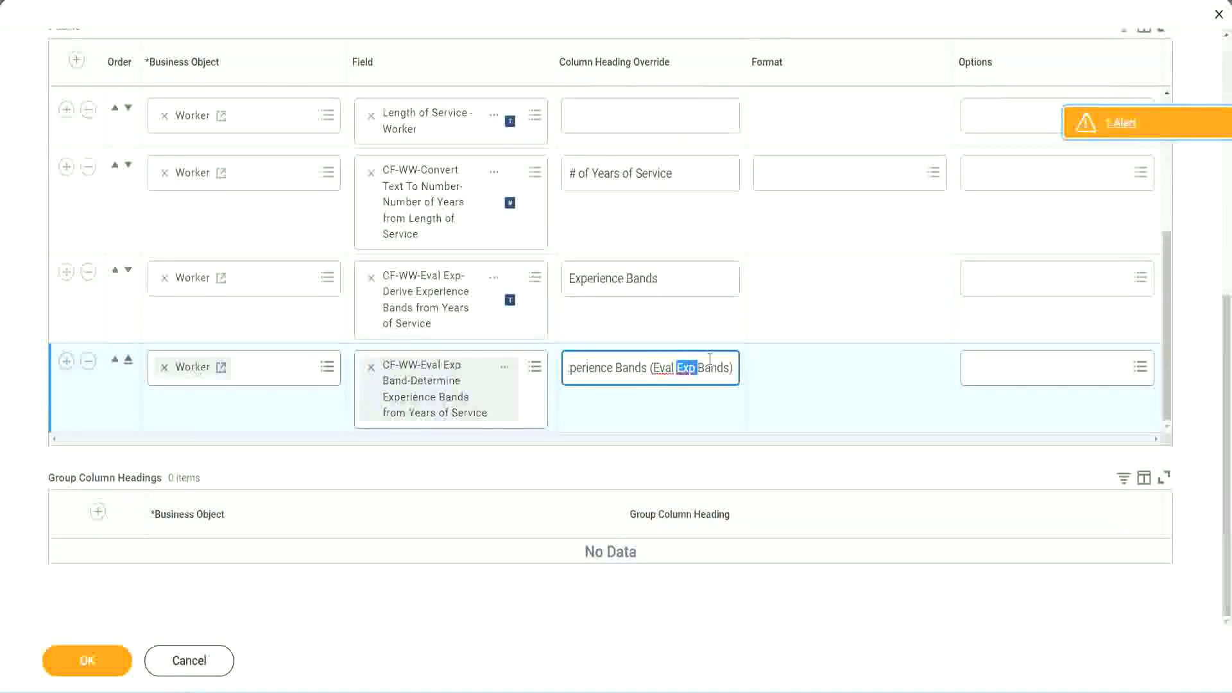
pyautogui.click(710, 363)
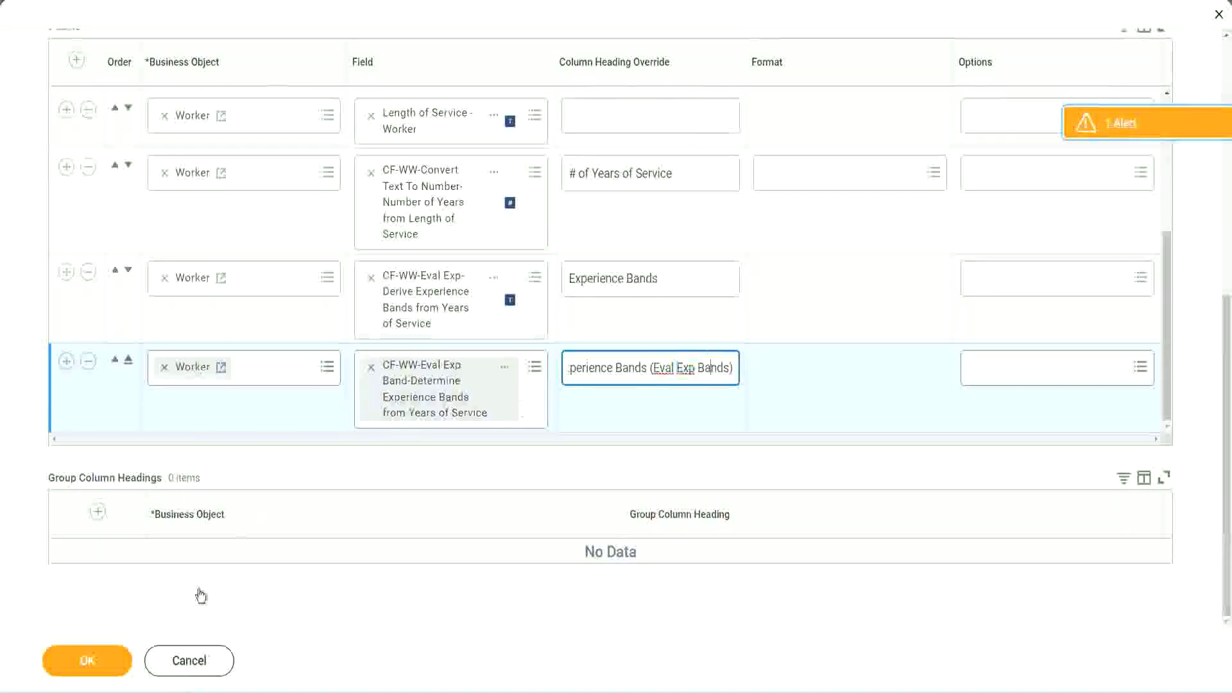
pyautogui.click(90, 663)
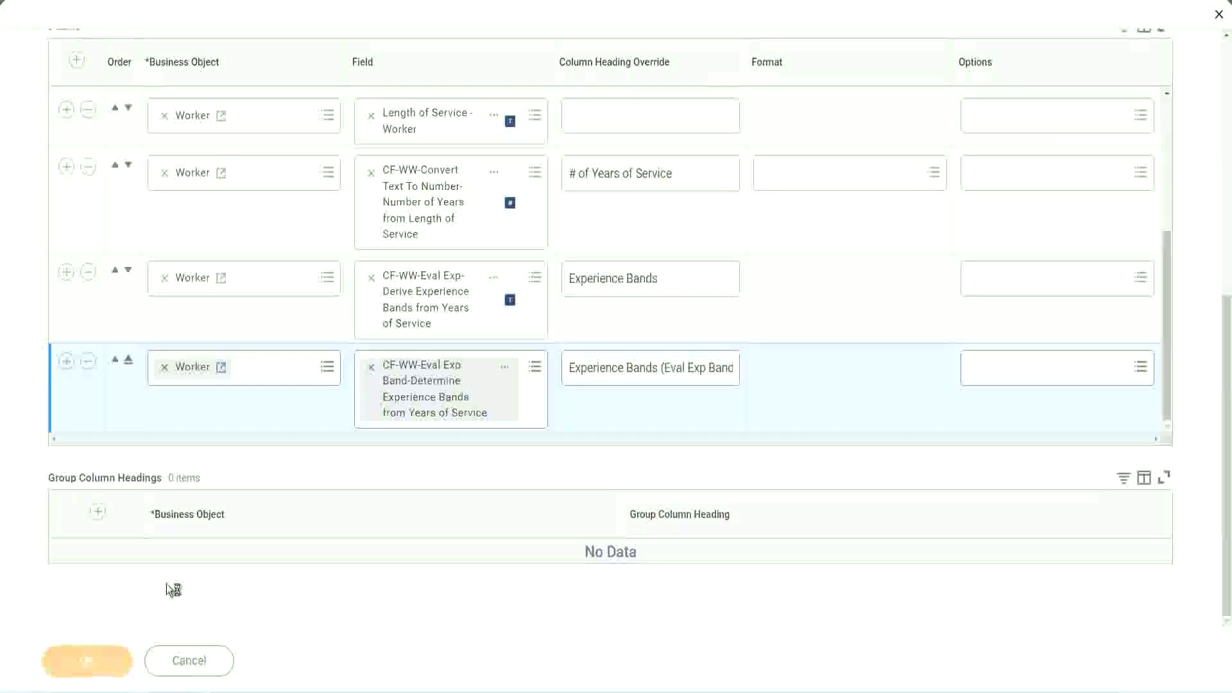